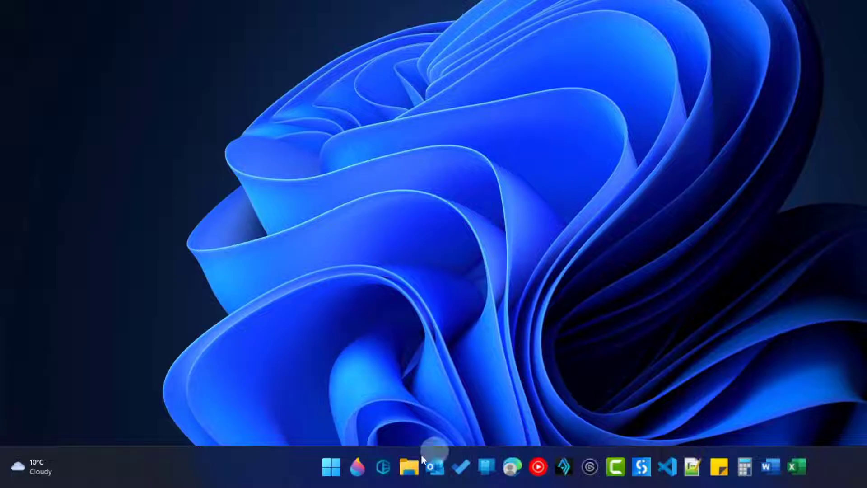
Search the Start menu for 'power' to find the Power Automate app
left_click(341, 466)
type("power")
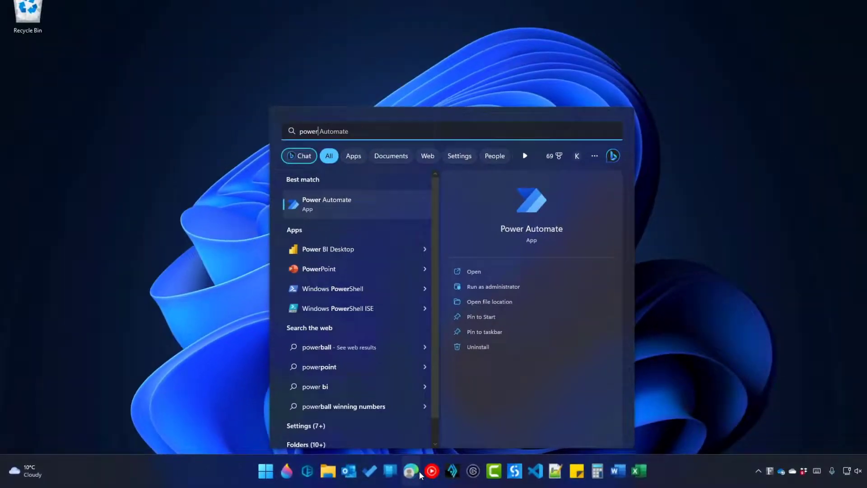
In Edge, search Google for 'power automate desktop download'
left_click(416, 473)
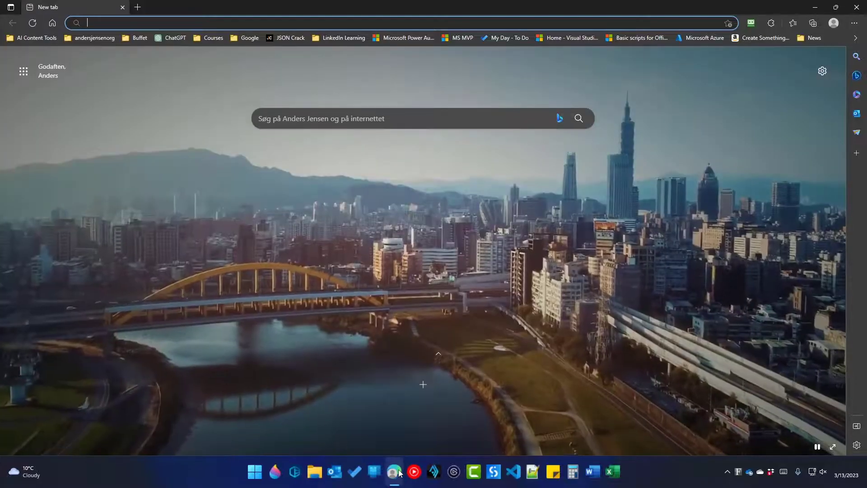
type("google.com")
key("Return")
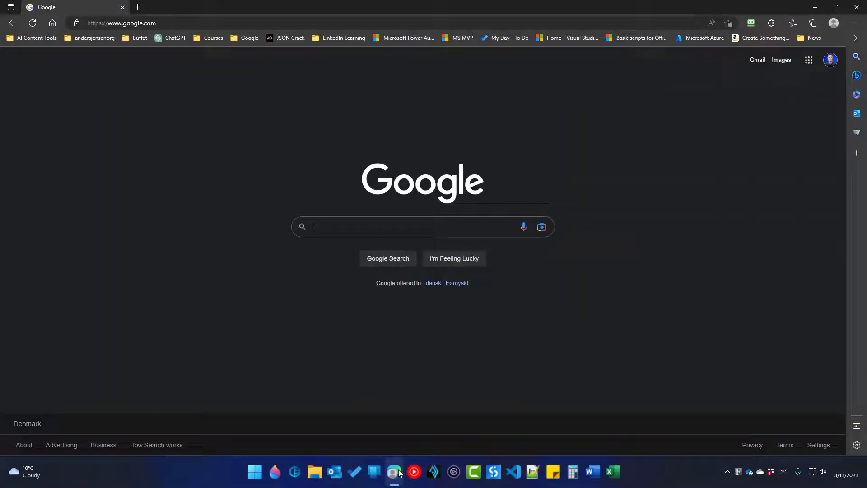
type("power")
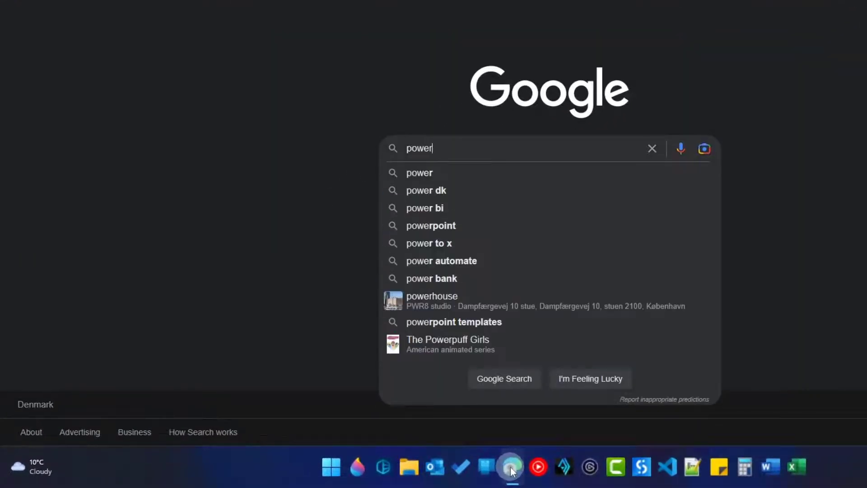
type(" automate desktop")
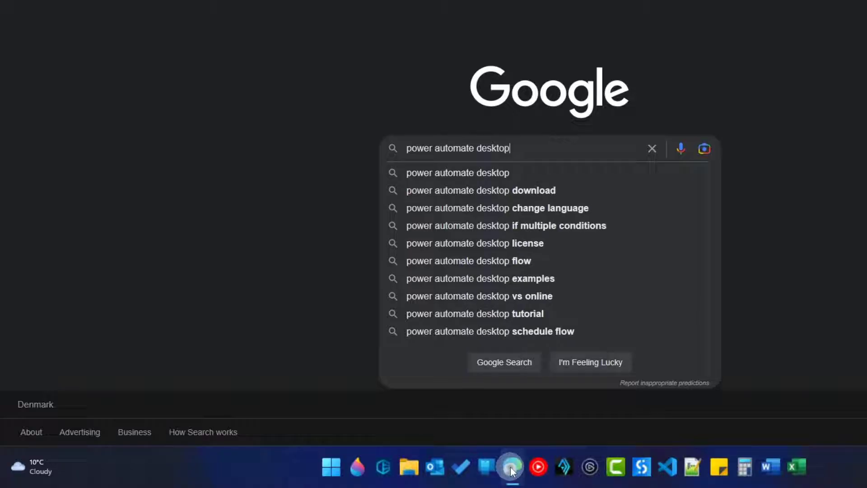
type(" download")
key("Return")
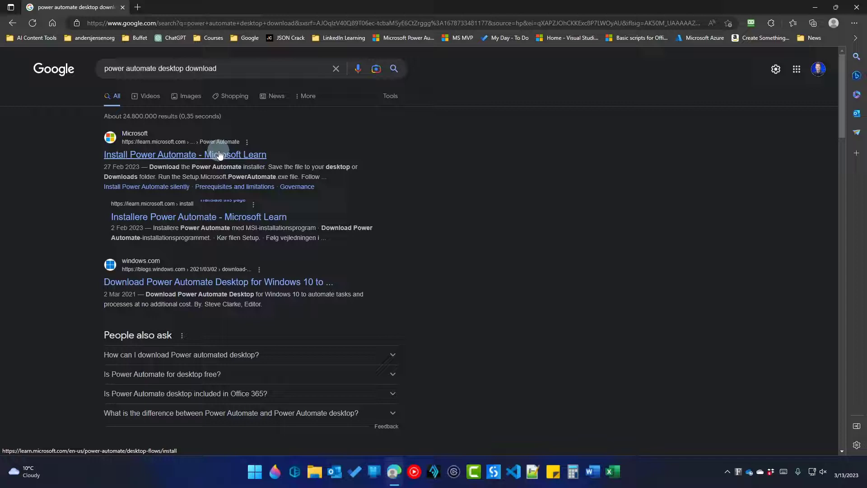
From the Microsoft Learn Install Power Automate guide, download the Power Automate installer
left_click(220, 155)
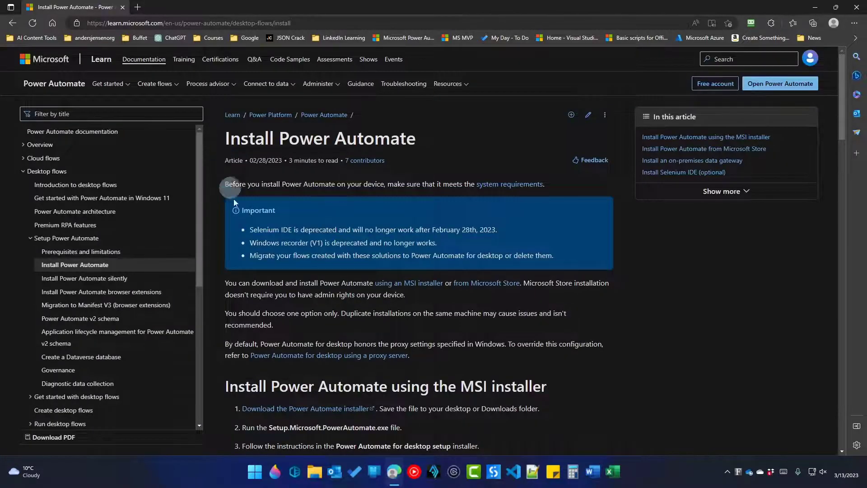
scroll(240, 226, "down", 3)
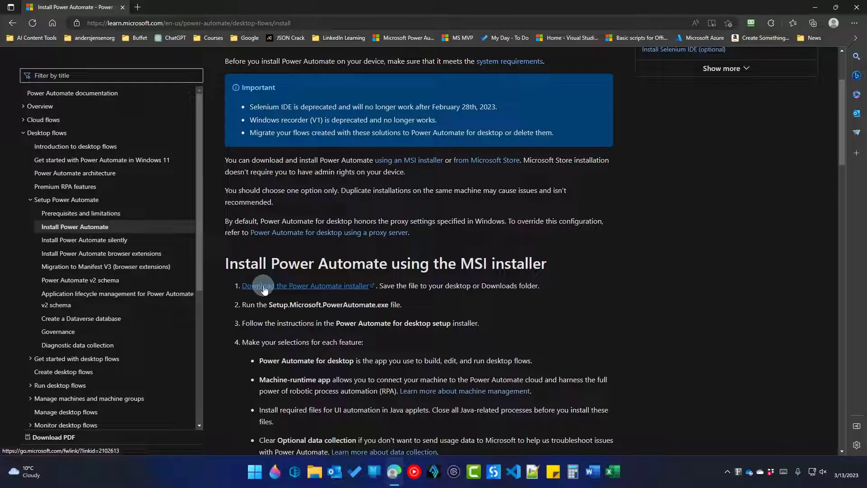
left_click(265, 287)
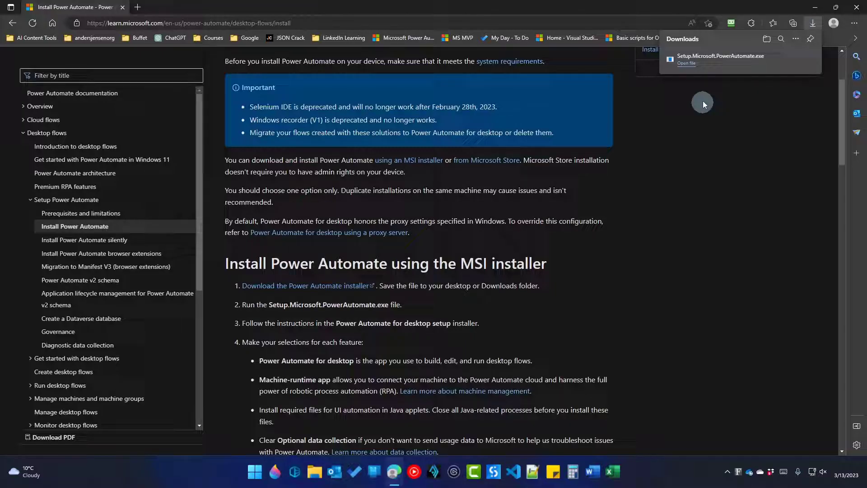
Run Setup.Microsoft.PowerAutomate.exe, accept the terms of use, and install Power Automate for desktop
left_click(690, 66)
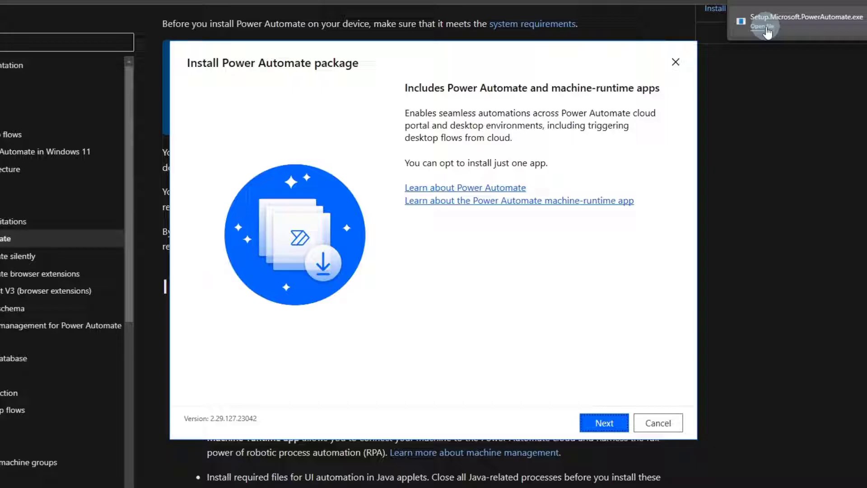
left_click(618, 428)
left_click(189, 354)
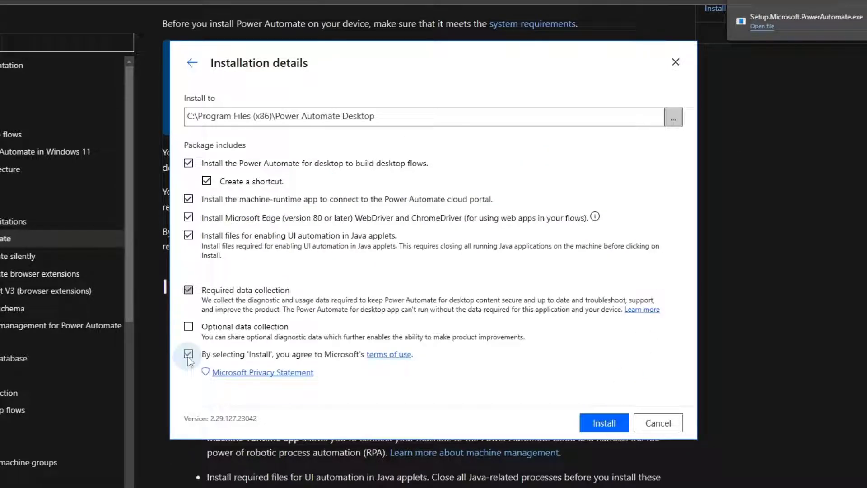
left_click(603, 423)
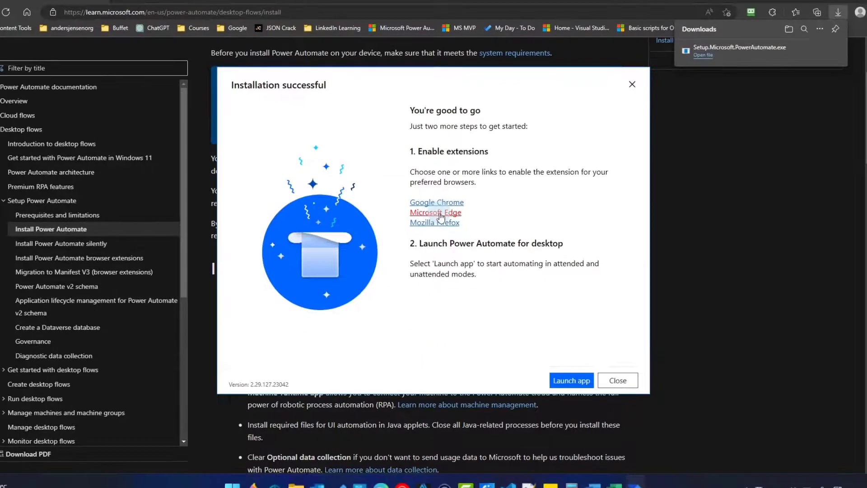
Get the Microsoft Power Automate extension from Edge Add-ons and add it to Edge
left_click(436, 218)
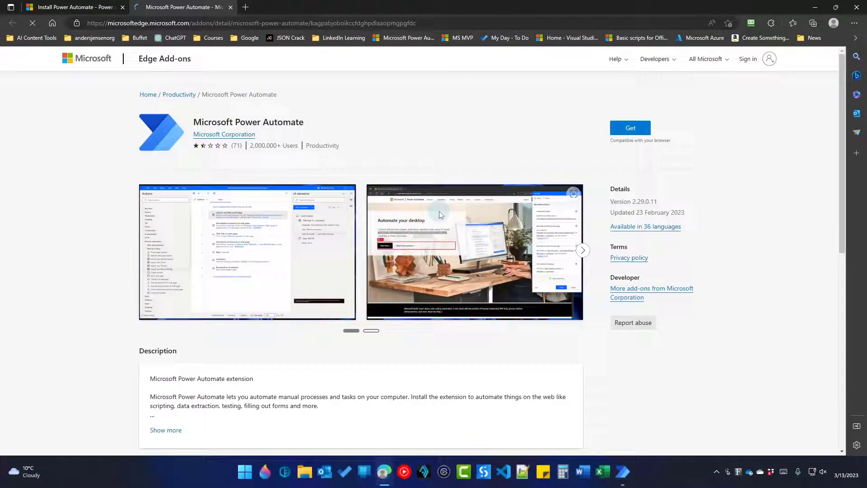
scroll(623, 131, "down", 10)
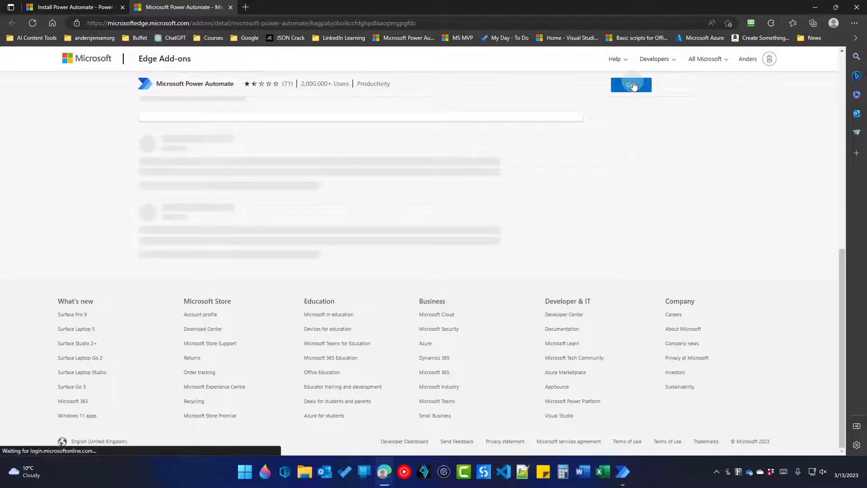
left_click(632, 84)
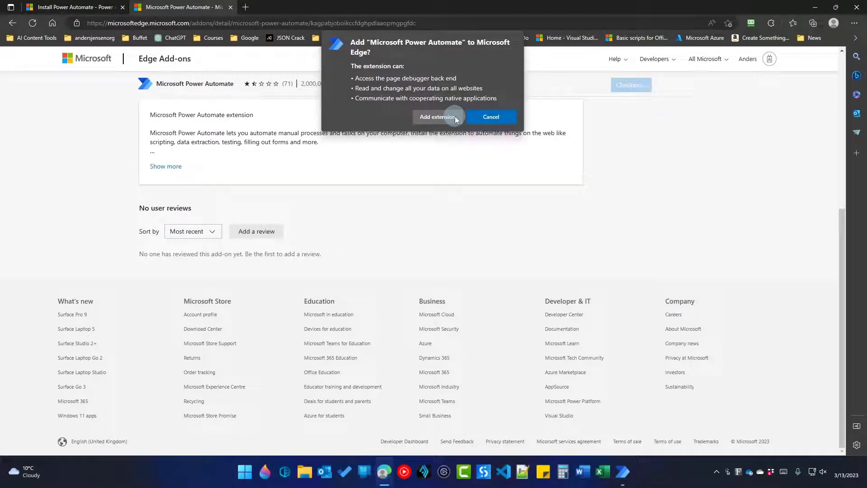
left_click(437, 117)
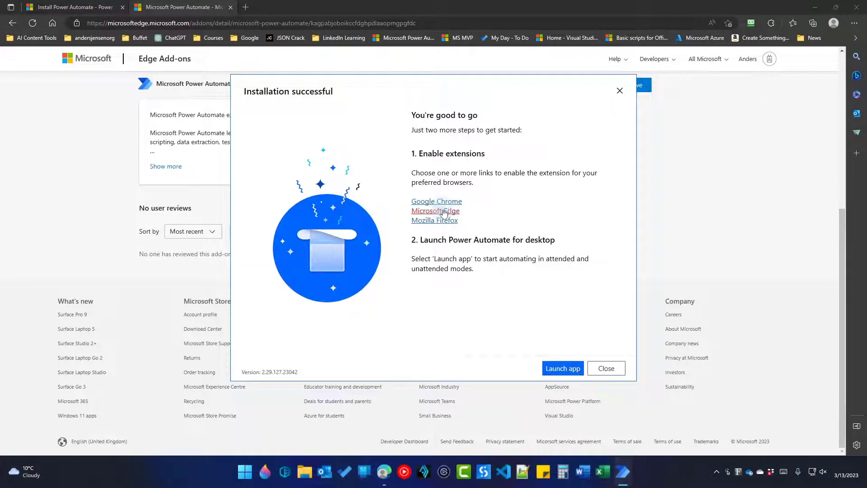
Add the Microsoft Power Automate extension to Google Chrome, then close Chrome
left_click(442, 202)
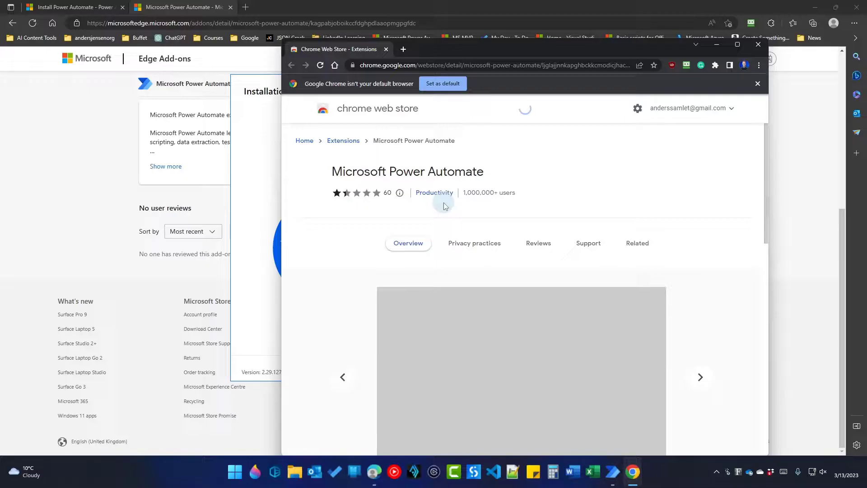
left_click(704, 181)
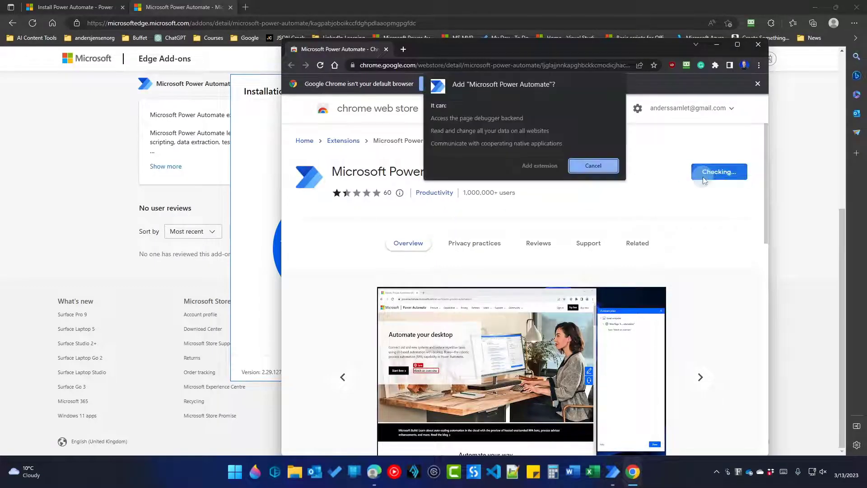
left_click(603, 176)
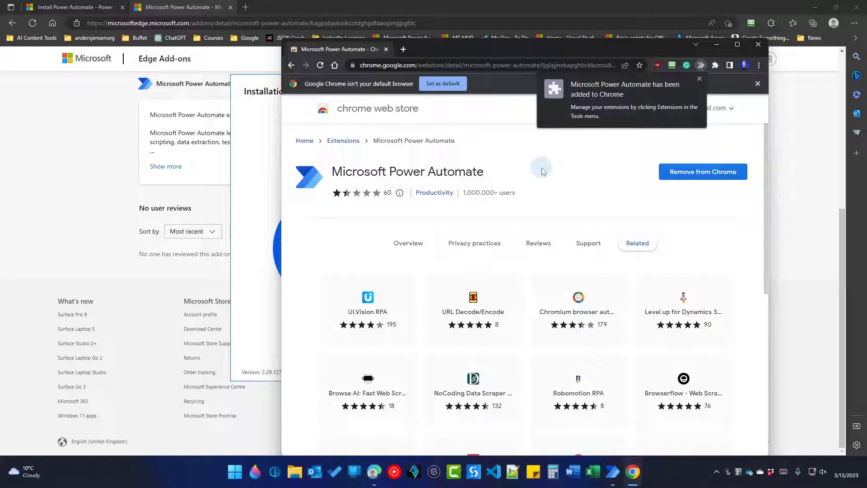
left_click(758, 44)
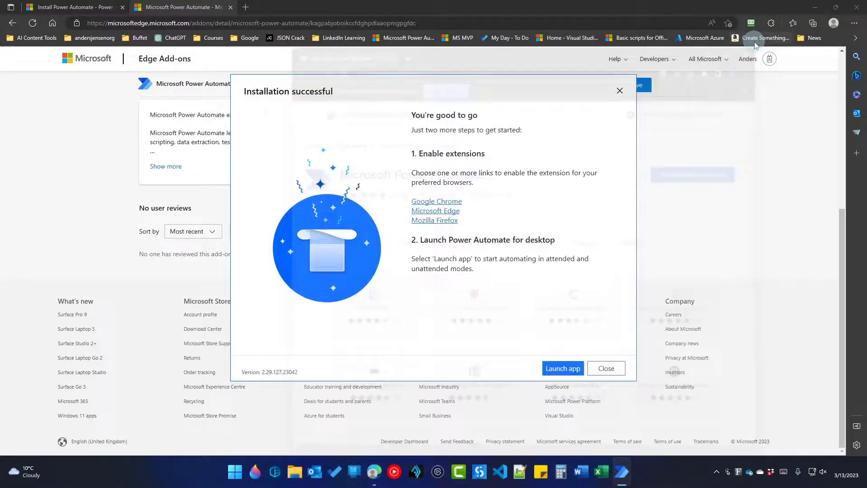
Launch Power Automate for desktop from the Installation successful dialog
left_click(559, 369)
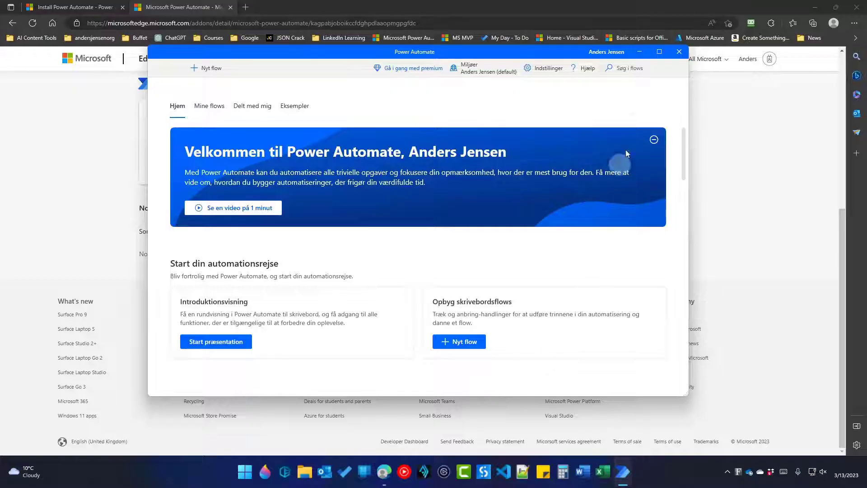
Close Power Automate and open the Windows Language settings page
left_click(682, 55)
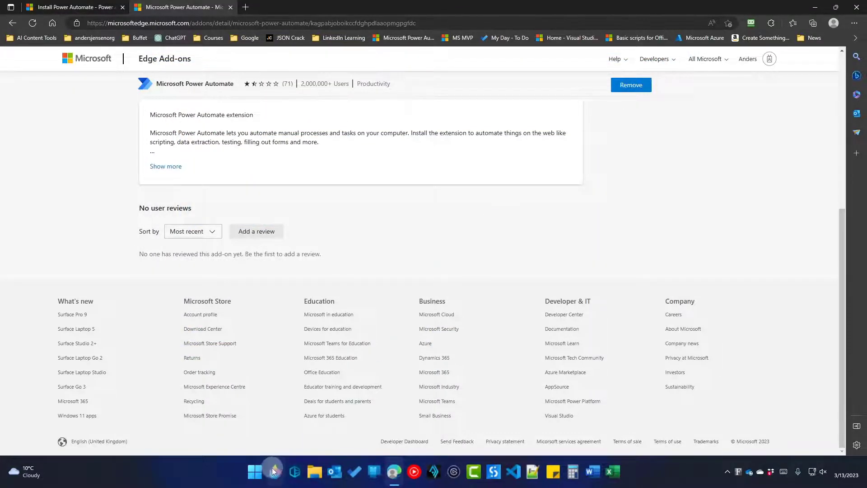
left_click(254, 471)
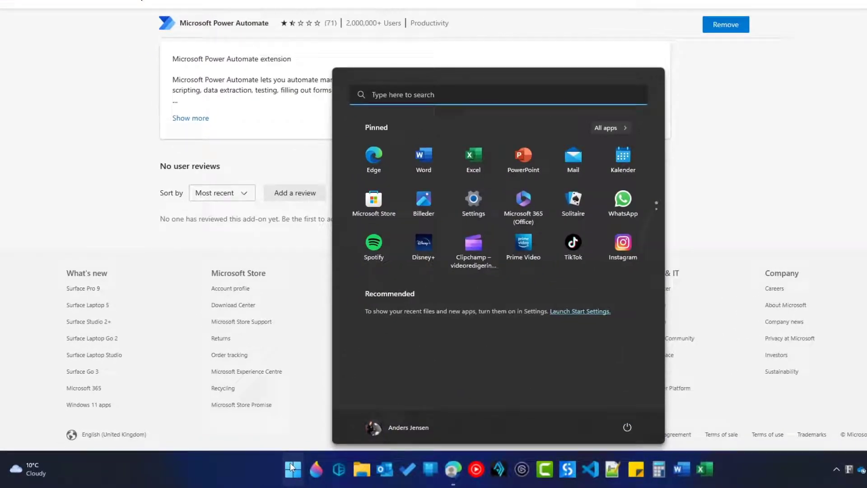
type("lang")
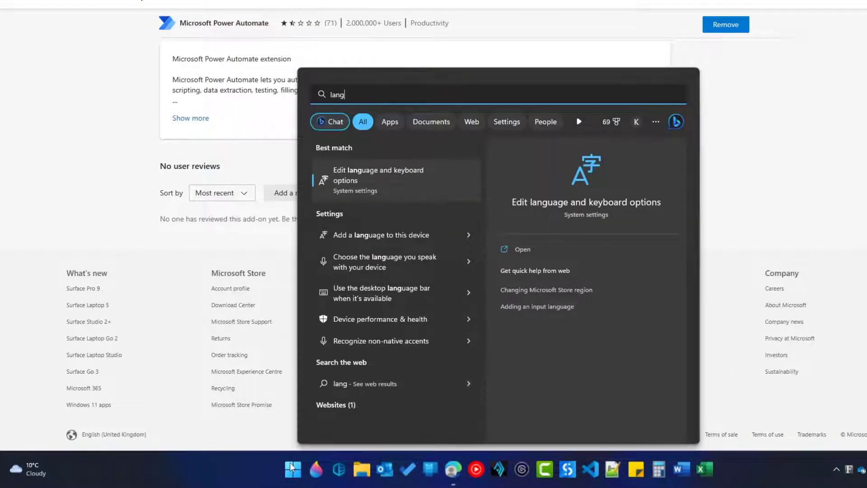
type("uage settings")
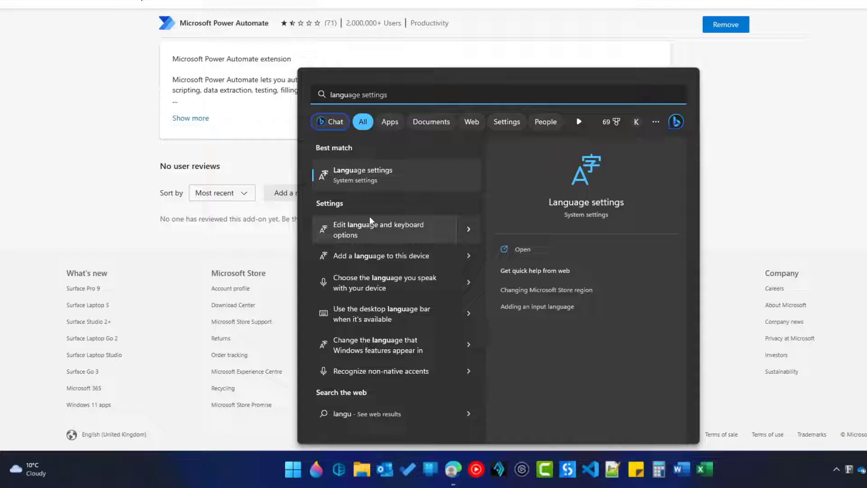
left_click(383, 176)
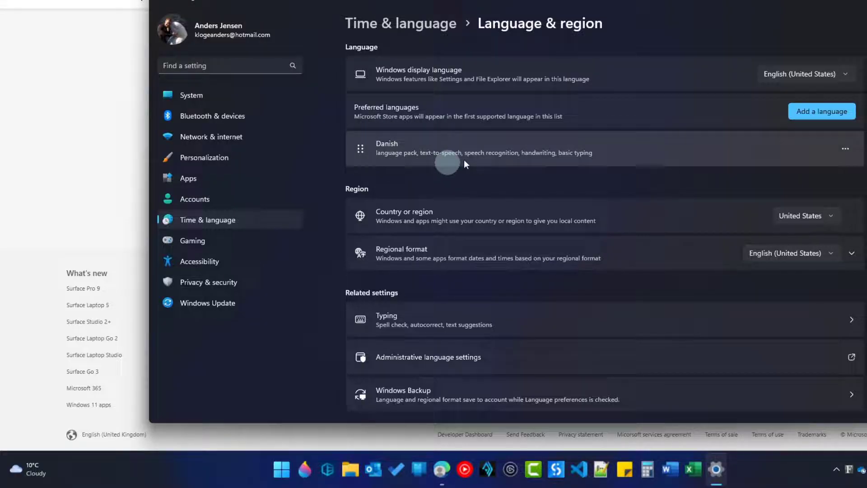
Add English (United States) with only its language pack, skipping speech features
left_click(820, 112)
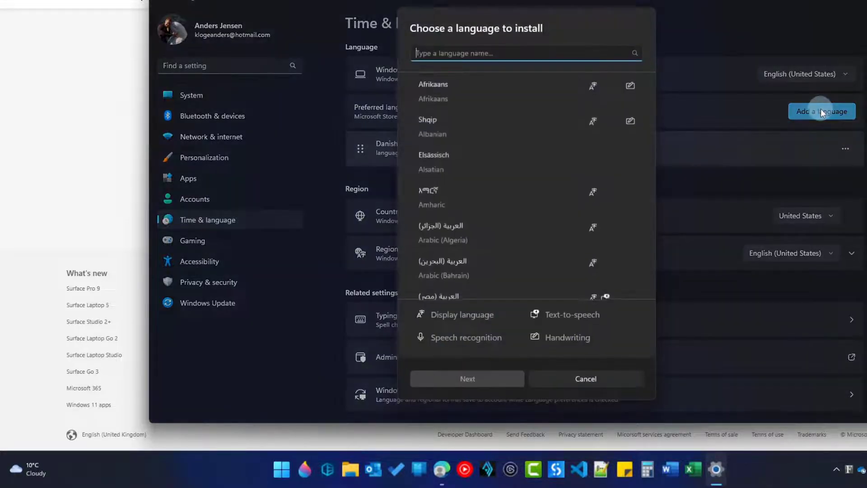
type("english")
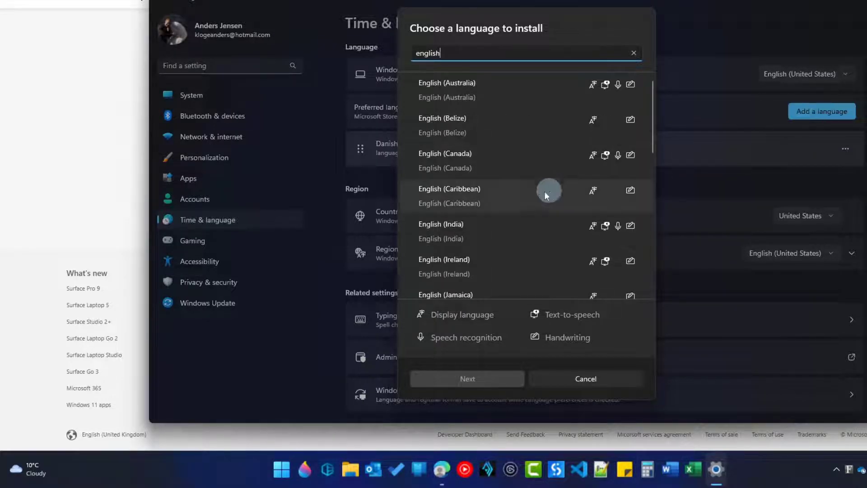
scroll(530, 194, "down", 8)
scroll(530, 194, "down", 3)
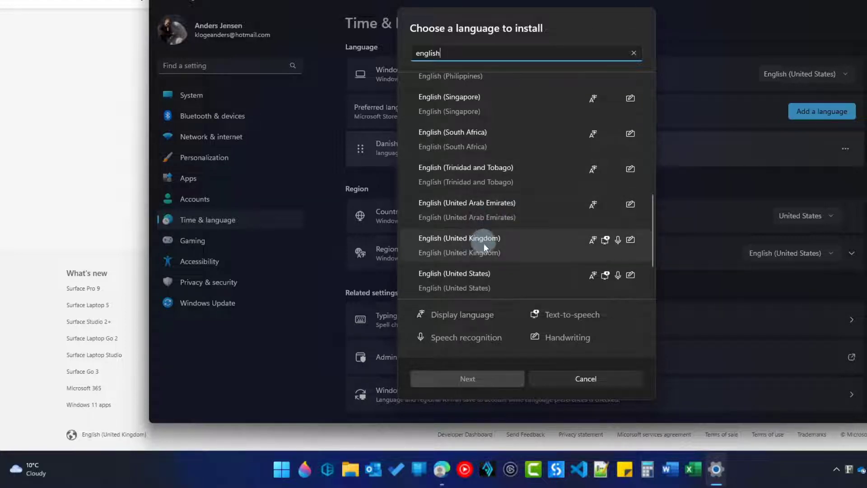
left_click(473, 280)
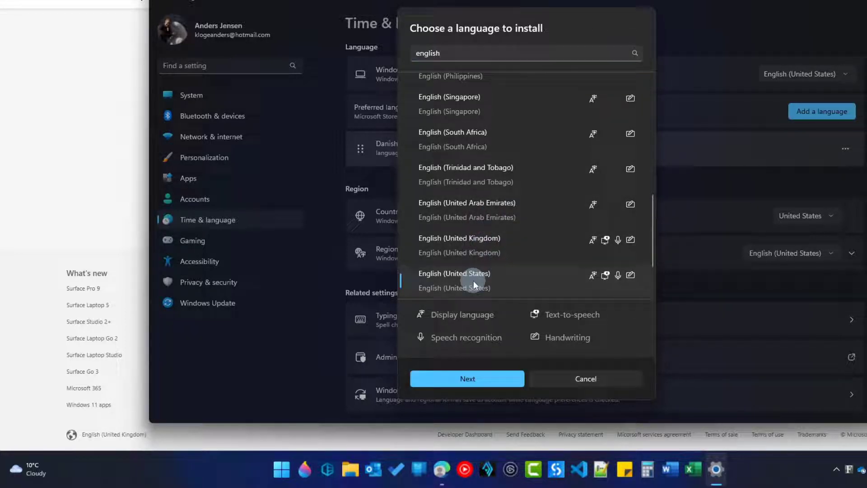
left_click(468, 382)
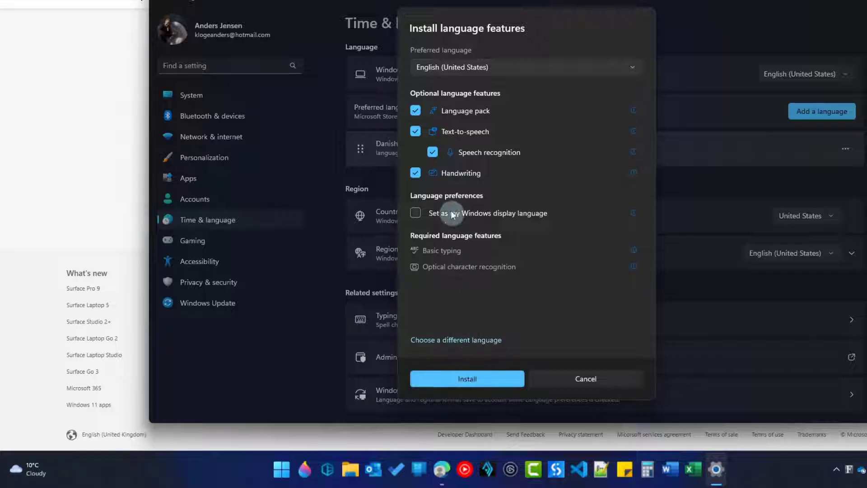
left_click(414, 132)
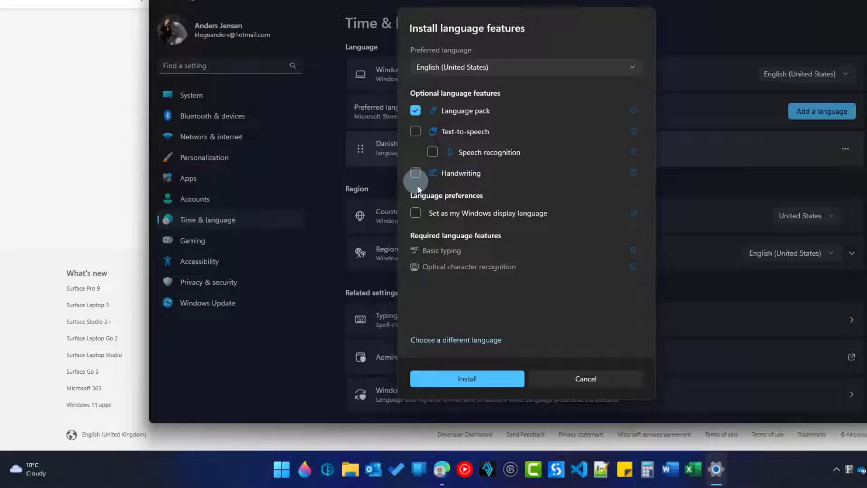
left_click(467, 379)
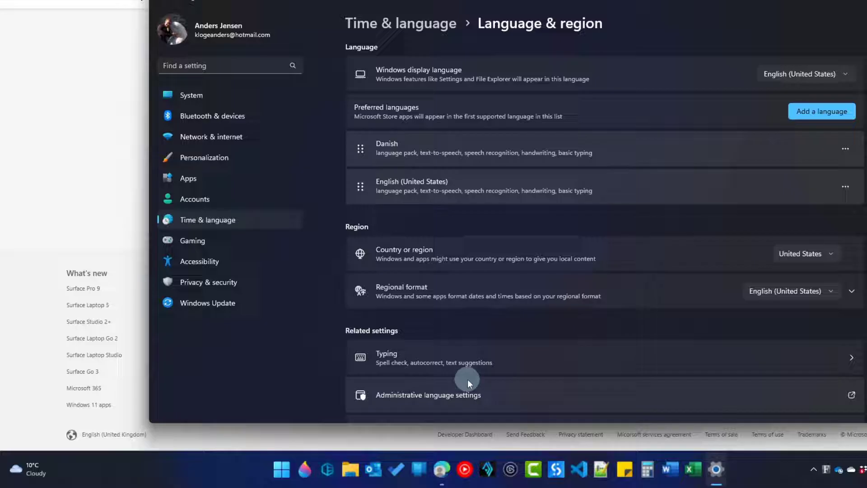
Move English (United States) above Danish and open its language options
left_click_drag(362, 193, 363, 149)
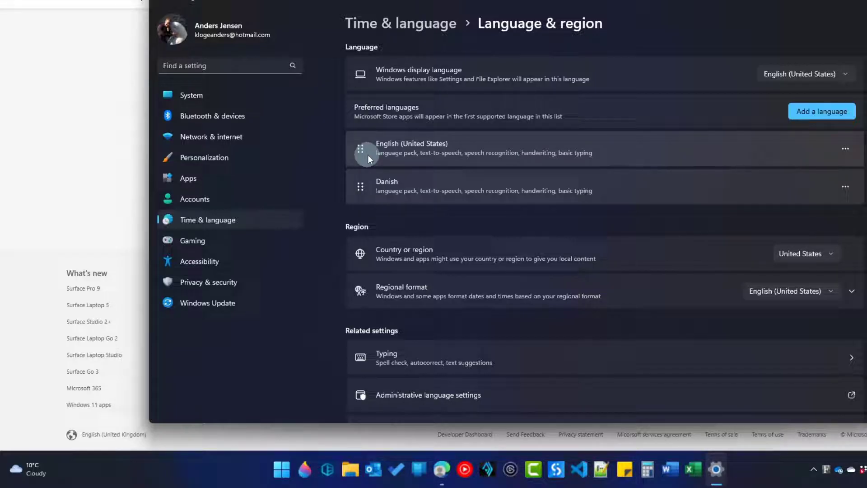
left_click(845, 151)
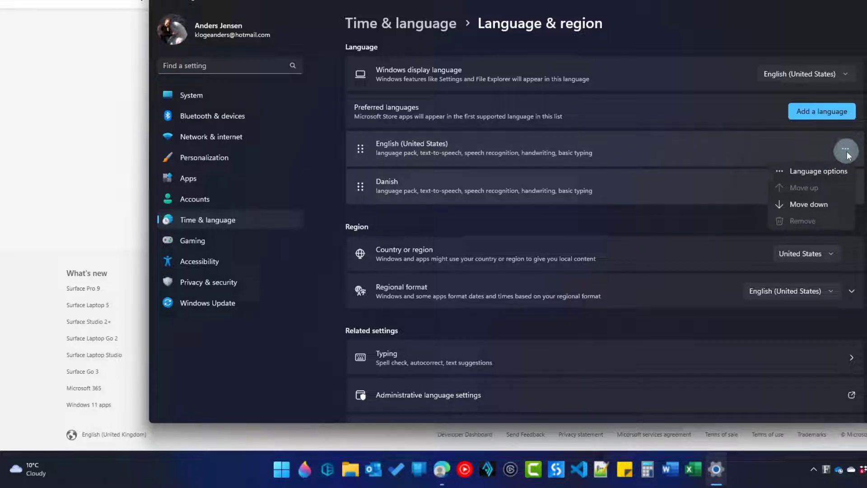
left_click(831, 170)
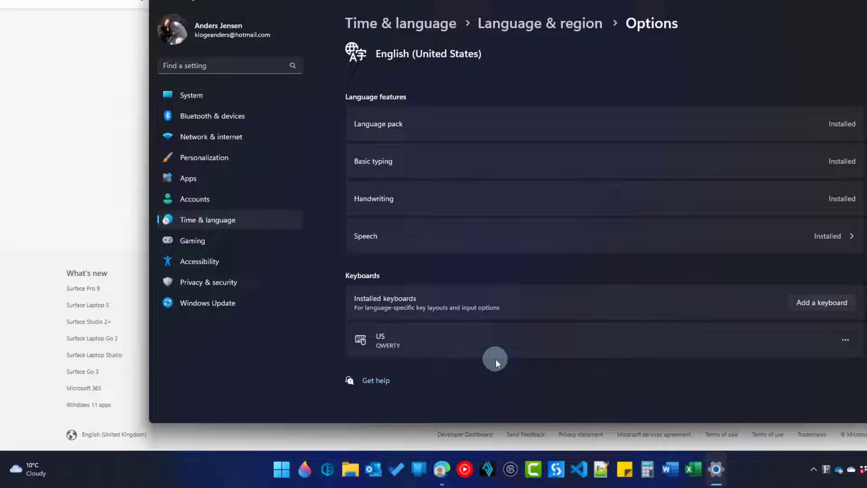
Add the Danish QWERTY keyboard, remove the US keyboard, and close Settings
left_click(808, 307)
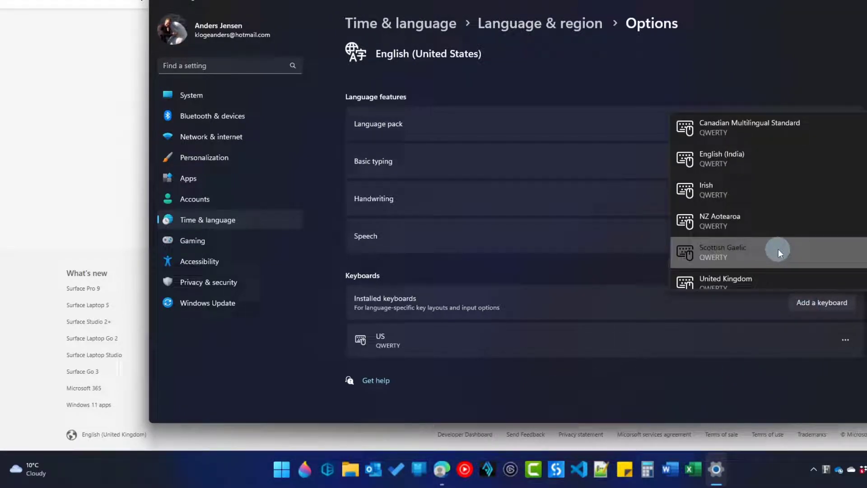
scroll(778, 244, "down", 5)
scroll(778, 243, "down", 5)
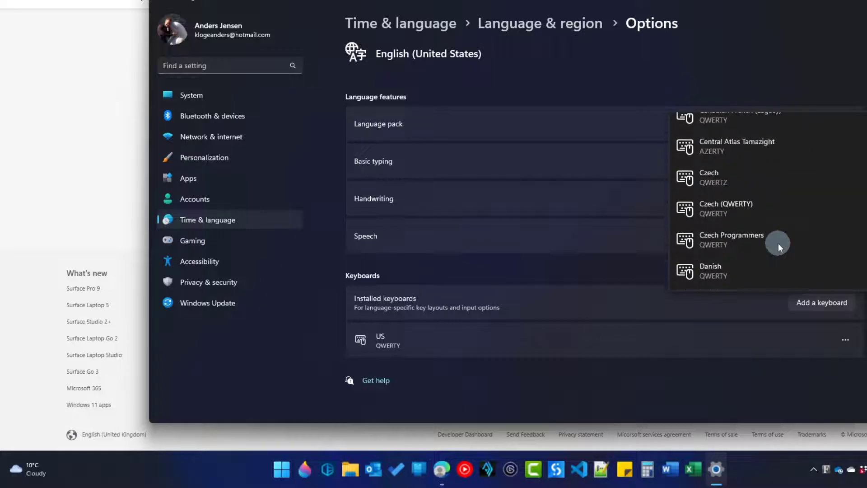
scroll(752, 275, "down", 1)
left_click(762, 254)
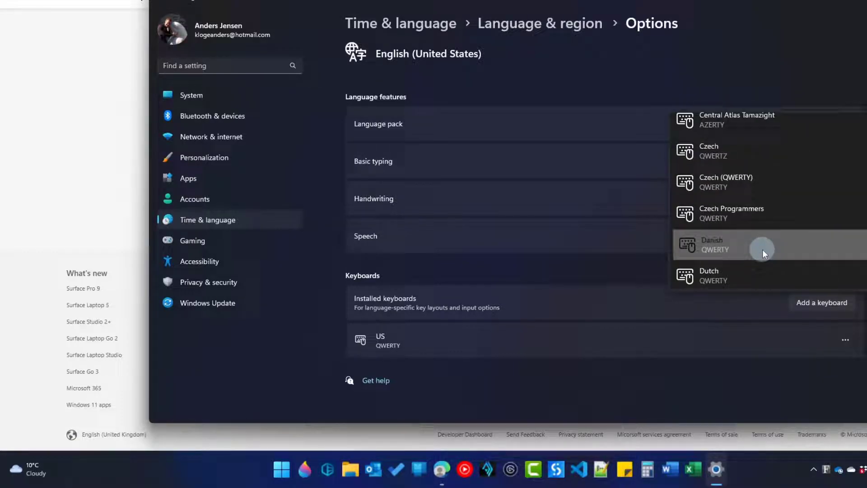
left_click(843, 339)
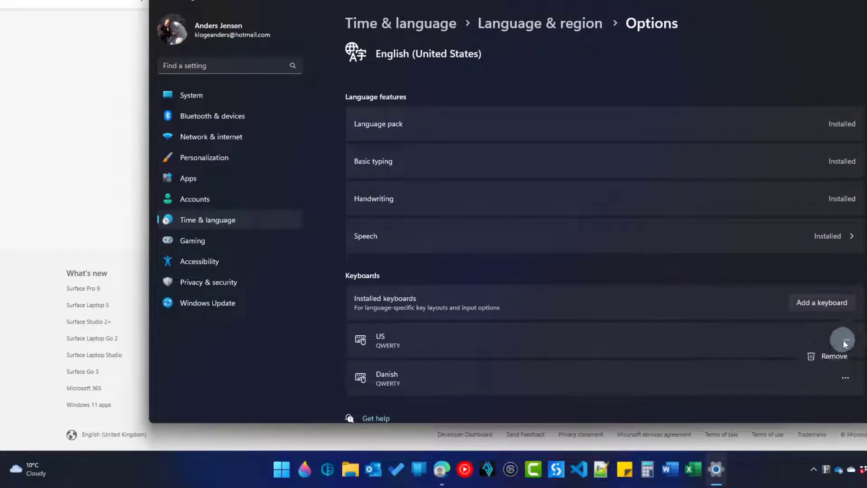
left_click(833, 362)
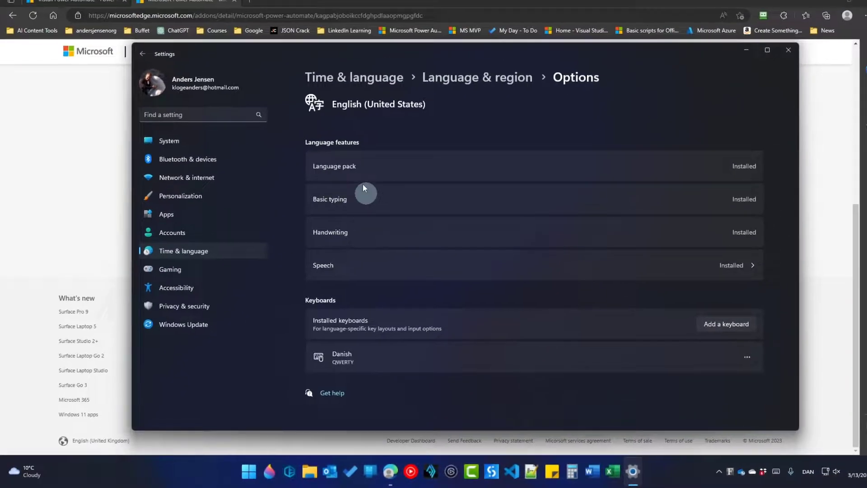
left_click(153, 68)
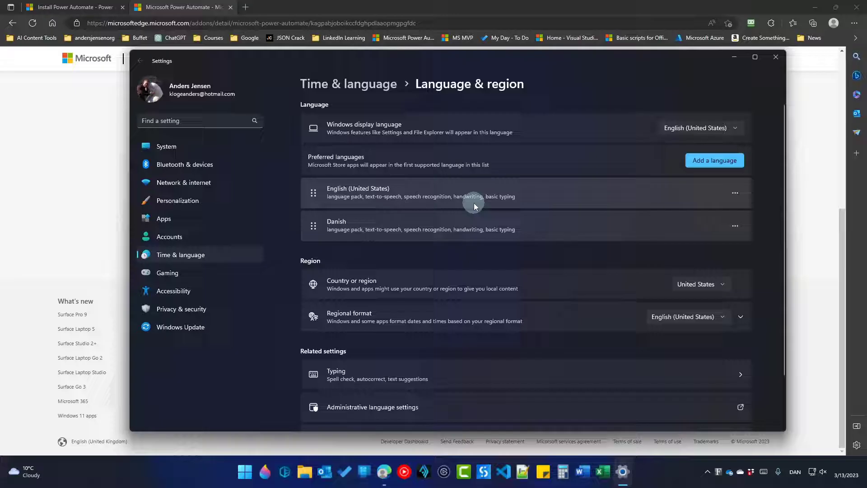
left_click(775, 57)
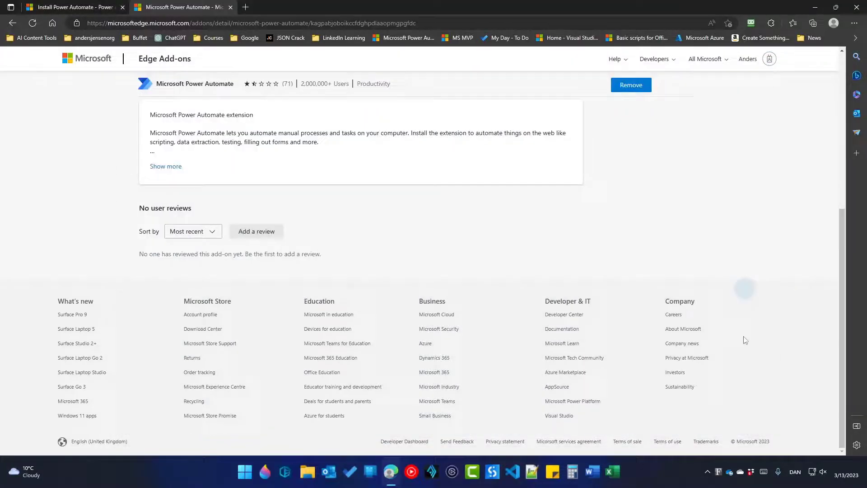
Quit the running Power Automate from the notification-area icon
left_click(707, 472)
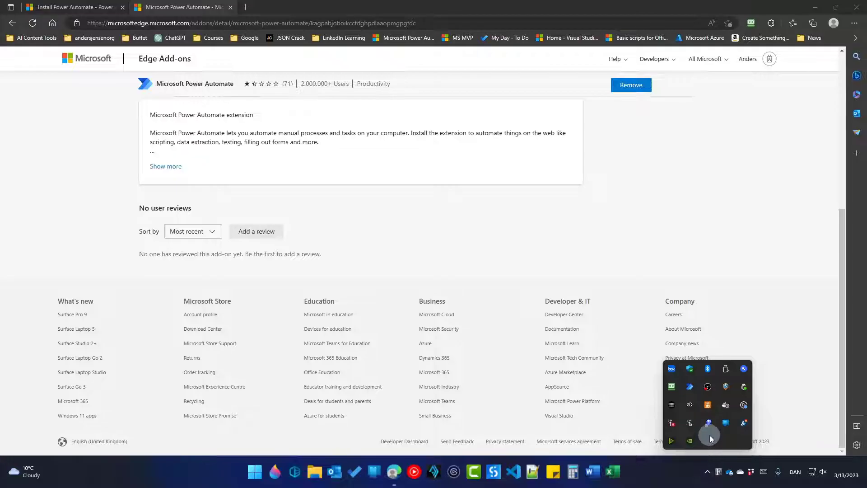
right_click(690, 391)
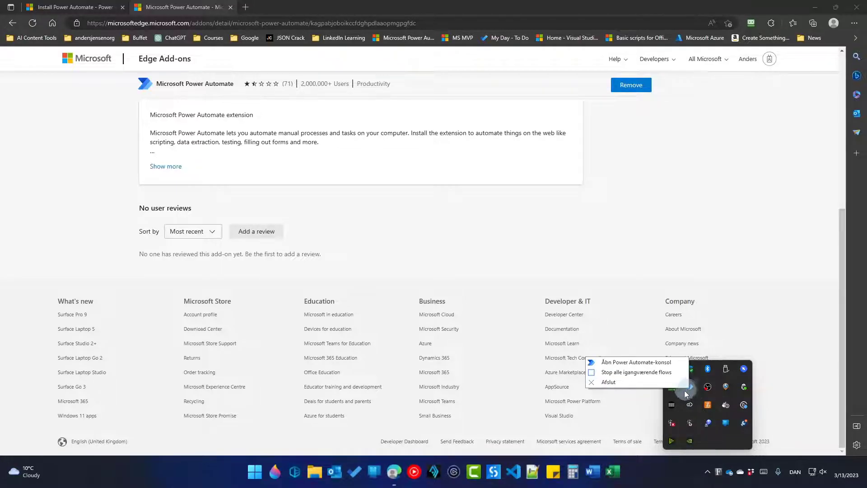
left_click(652, 385)
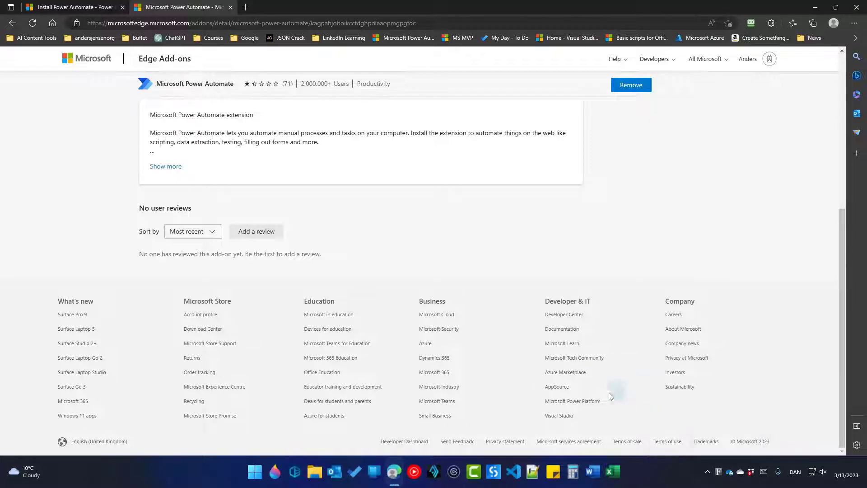
Pin Power Automate to the taskbar, reposition its icon, and relaunch it
left_click(254, 472)
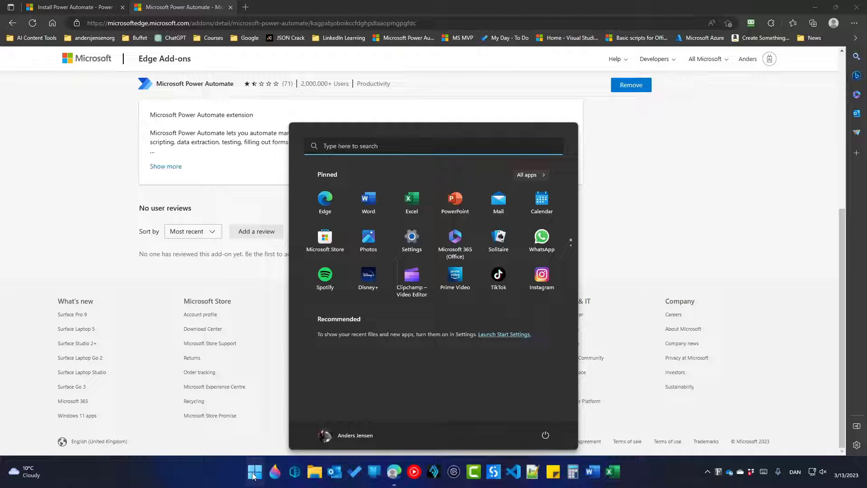
type("power")
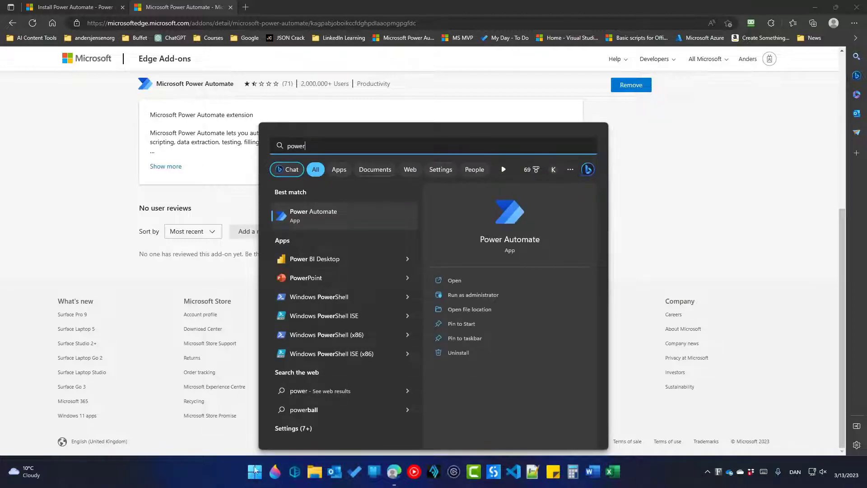
right_click(294, 219)
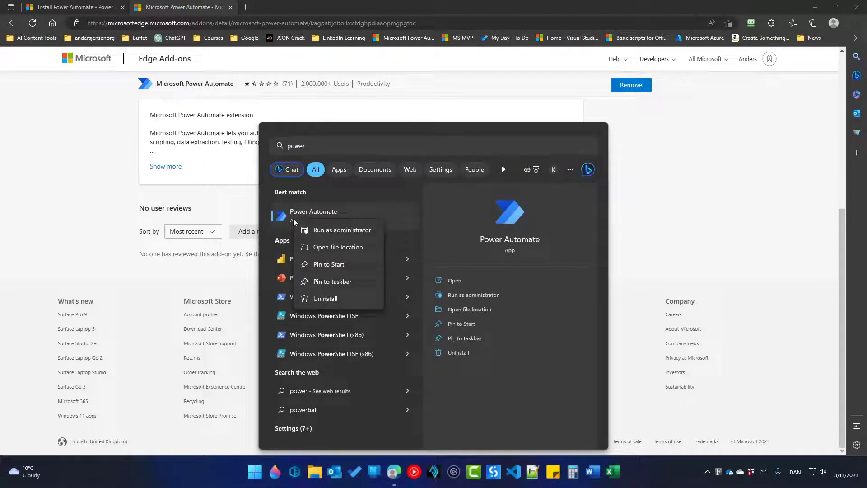
left_click(323, 281)
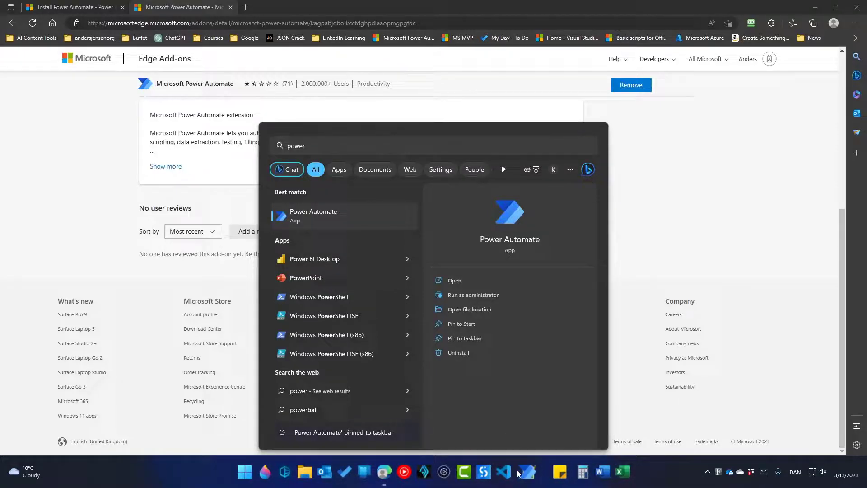
left_click_drag(518, 472, 500, 476)
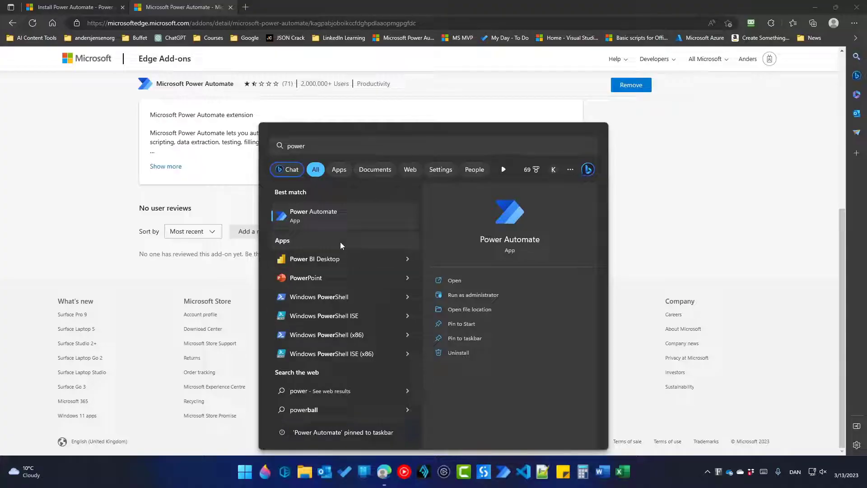
left_click(317, 214)
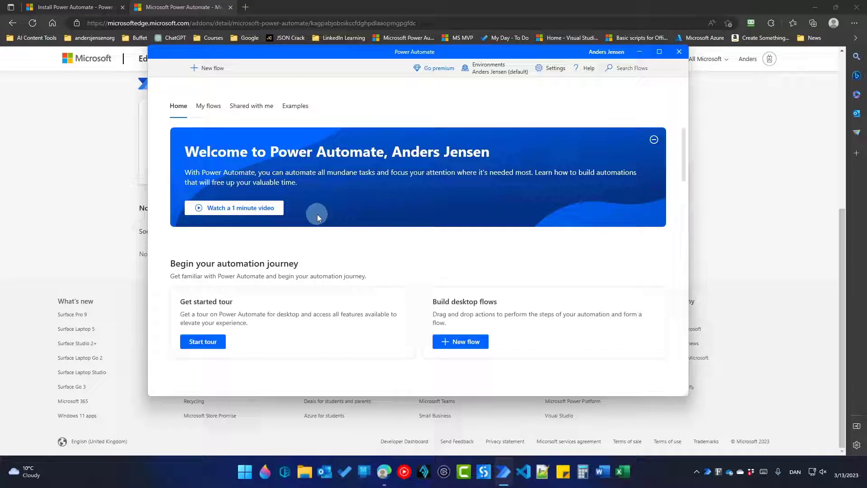
Create a new flow named 'OurFirstRobot' and maximize its flow designer window
left_click(220, 72)
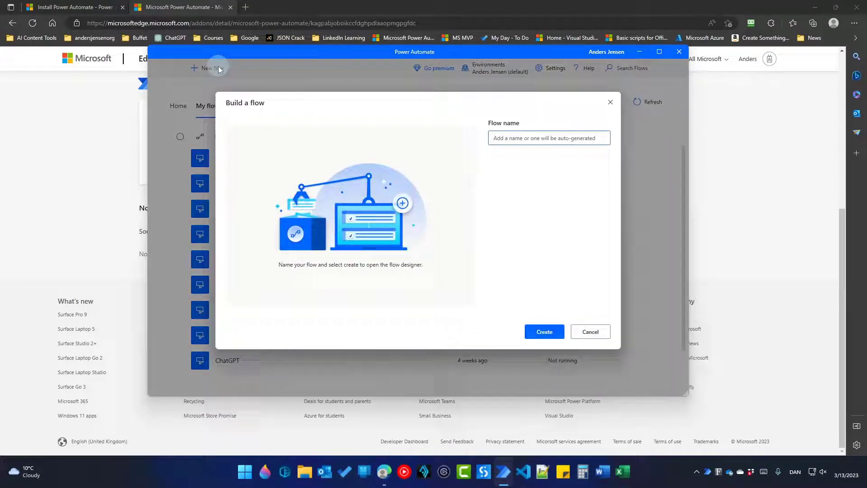
type("Our firstRobot")
key("Return")
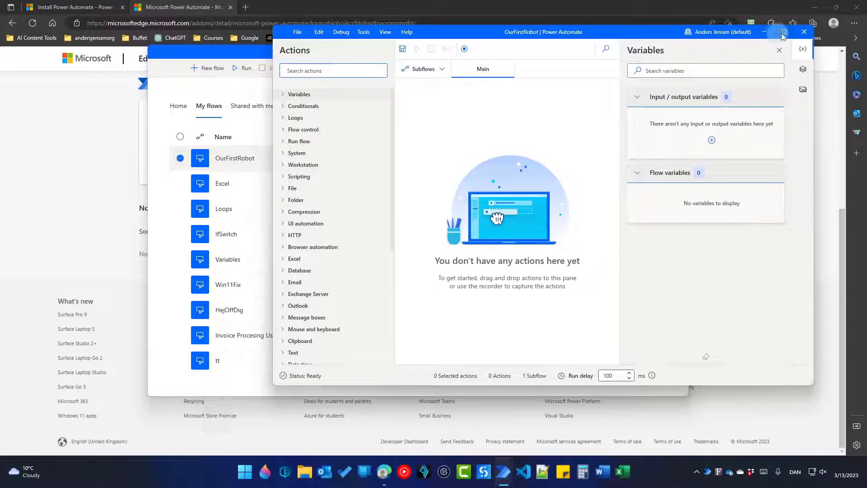
left_click(784, 31)
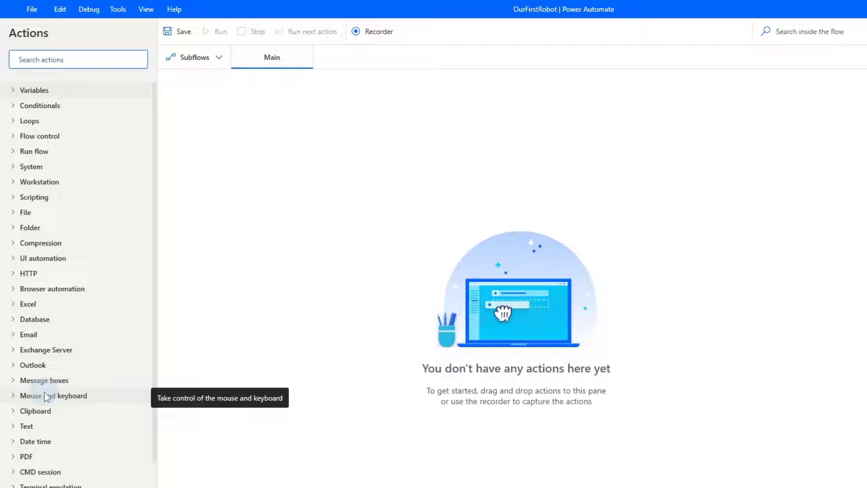
Expand the Excel actions and their Advanced subgroup in the Actions pane and browse the list
left_click(15, 305)
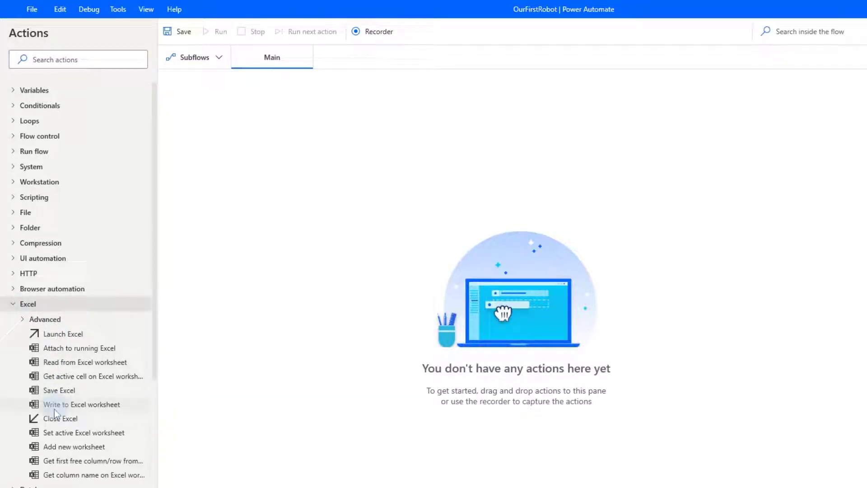
left_click(24, 318)
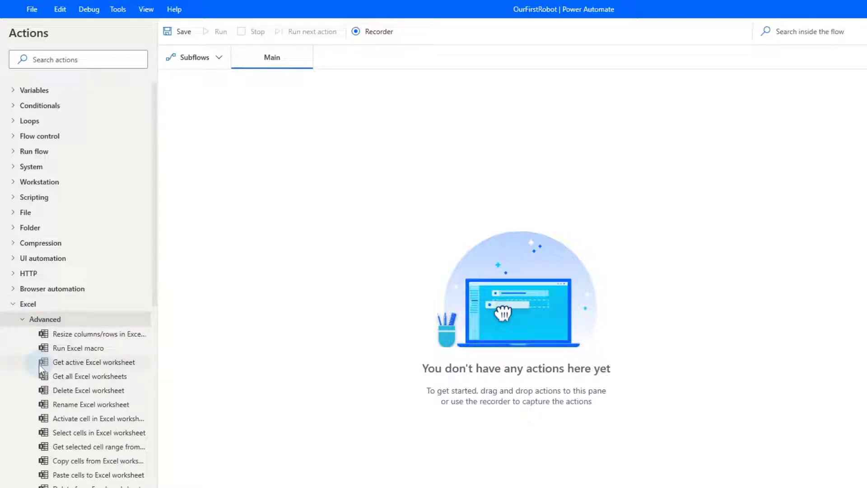
scroll(39, 366, "down", 2)
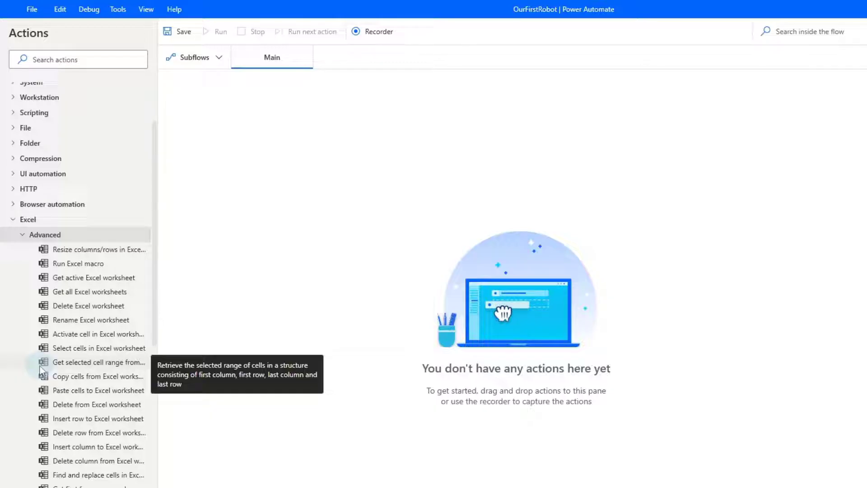
left_click(64, 63)
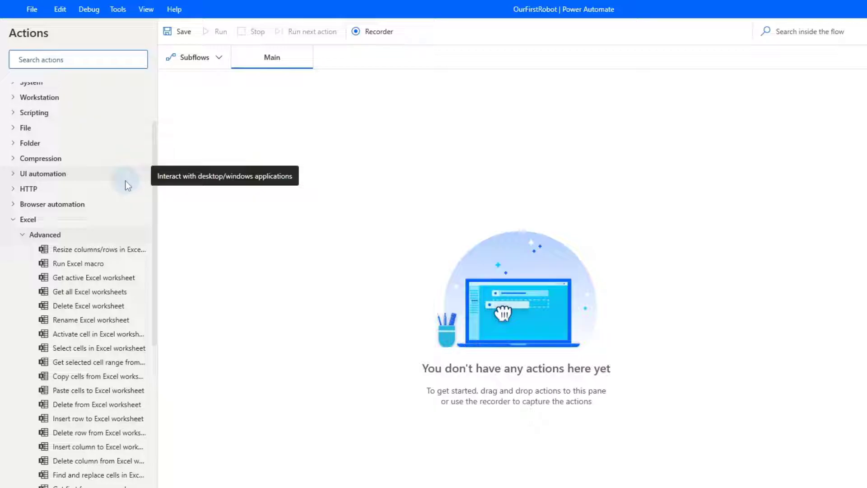
type("launch")
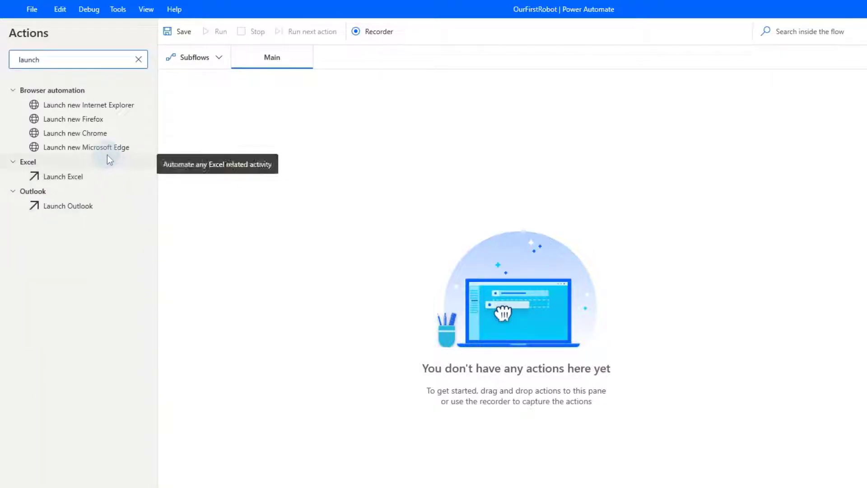
left_click_drag(105, 149, 367, 199)
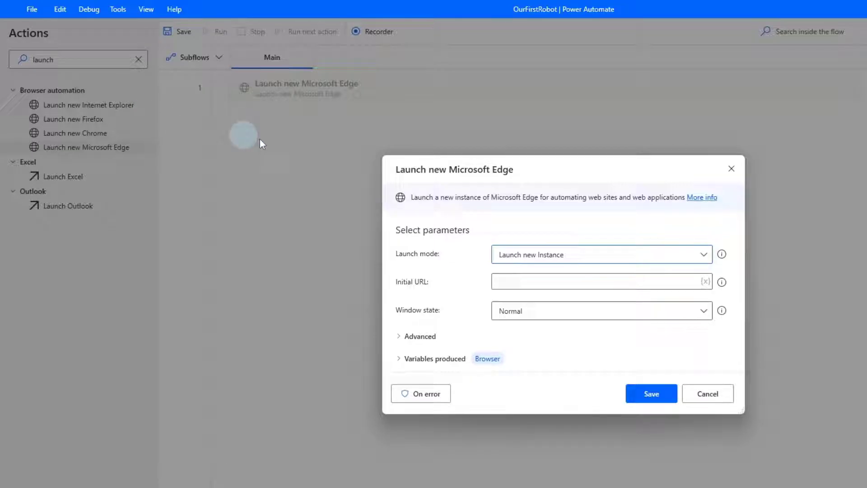
left_click(511, 279)
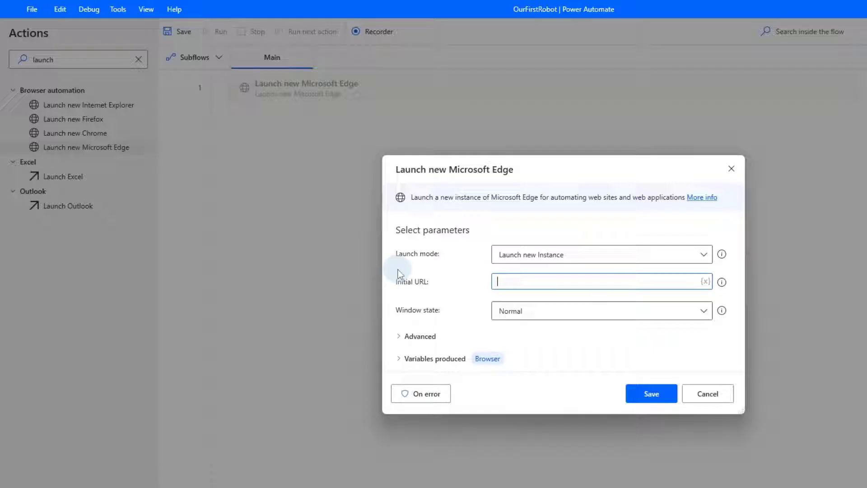
type("https://booking.com")
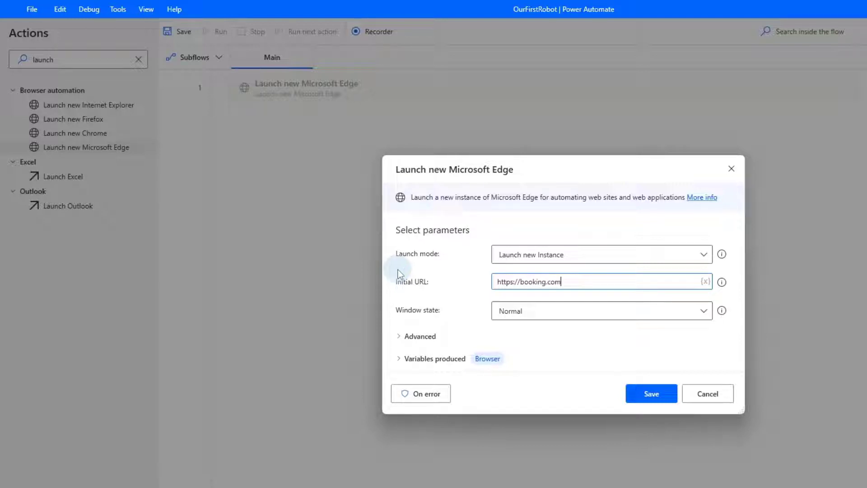
left_click(400, 362)
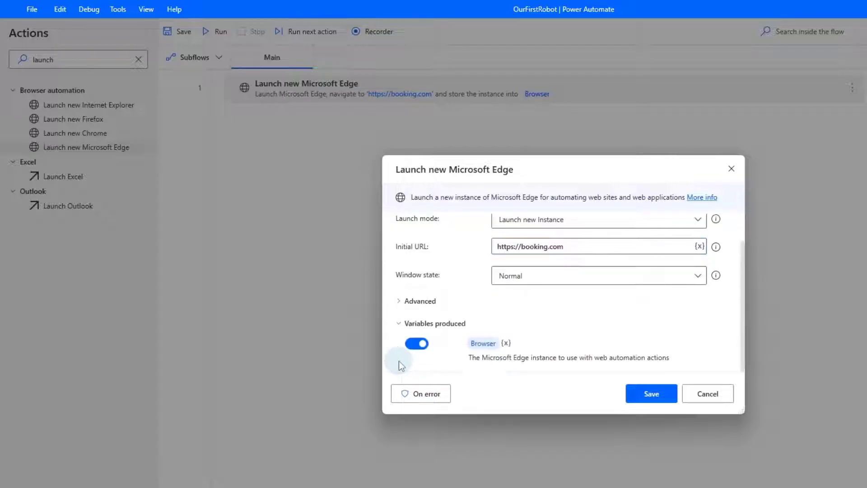
left_click(488, 344)
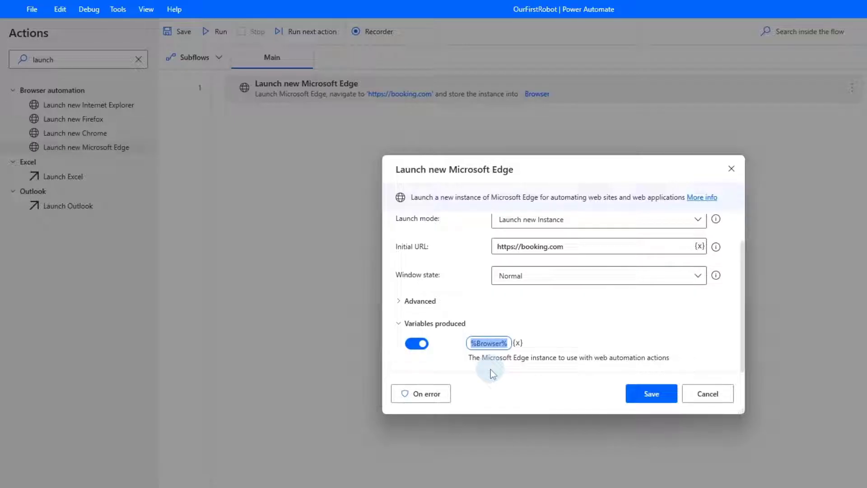
left_click(638, 400)
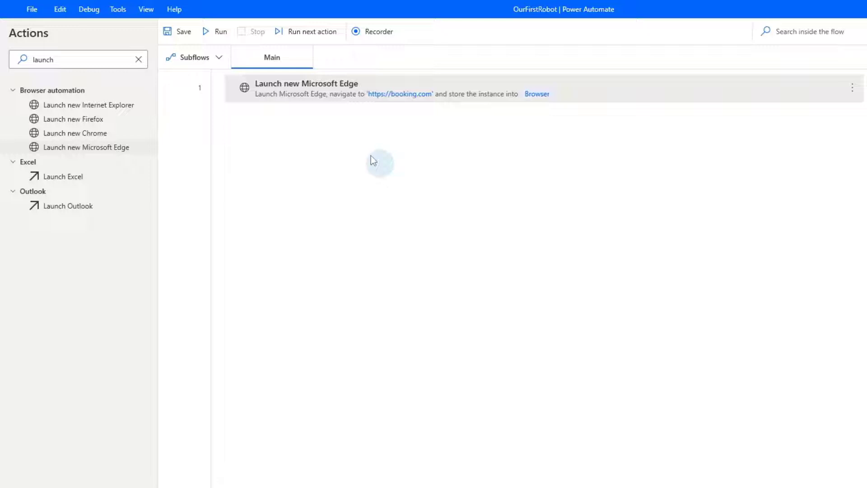
Test-run the flow to confirm booking.com opens in Edge
left_click(221, 35)
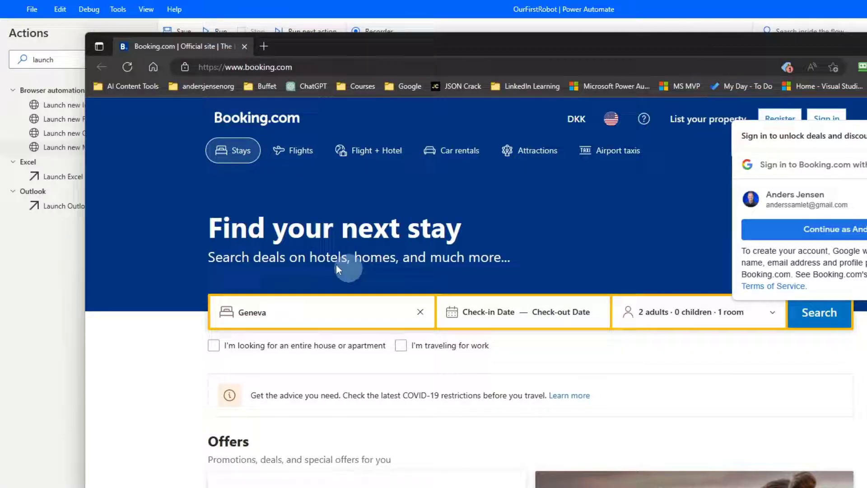
left_click(296, 14)
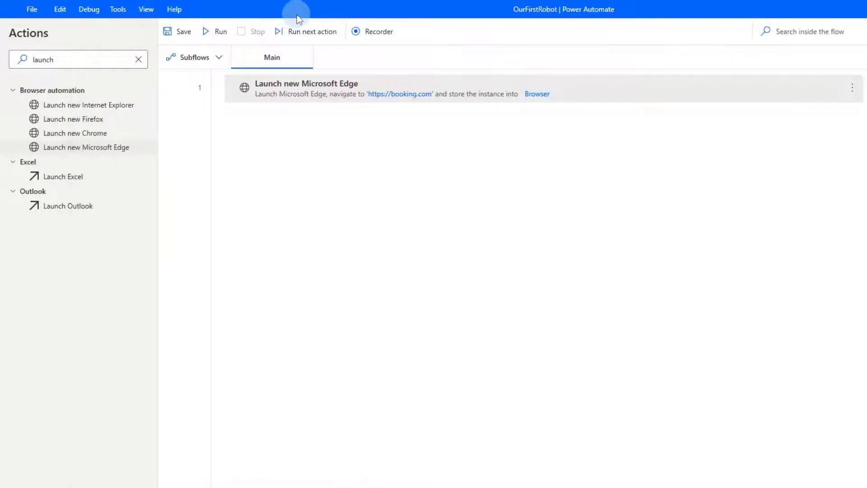
double_click(97, 60)
Add a Populate text field on web page step typing 'Copenhagen' into booking.com's destination box
type("popul")
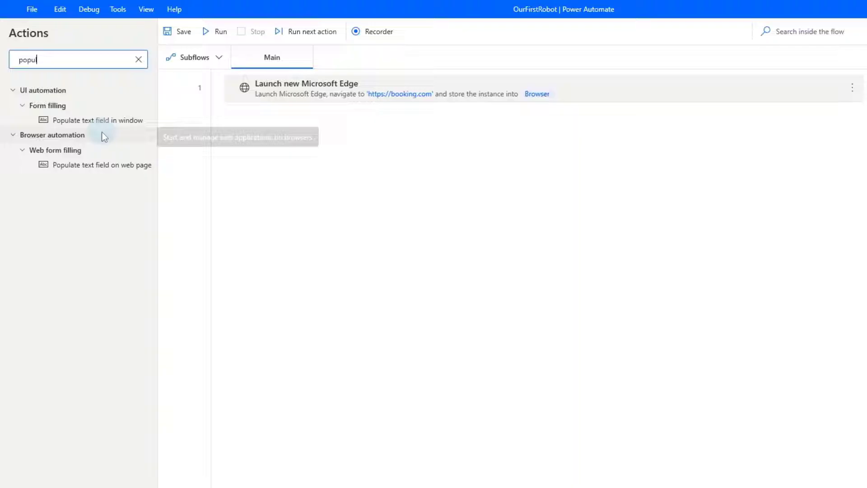
left_click_drag(88, 166, 309, 155)
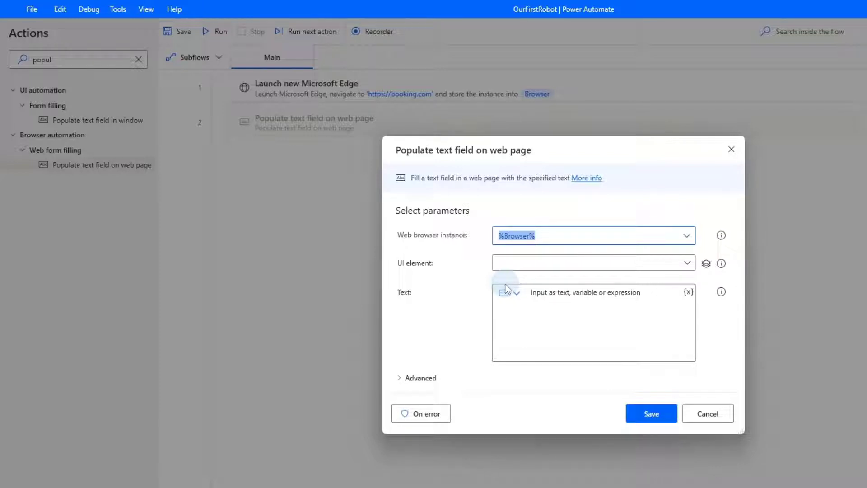
left_click(688, 266)
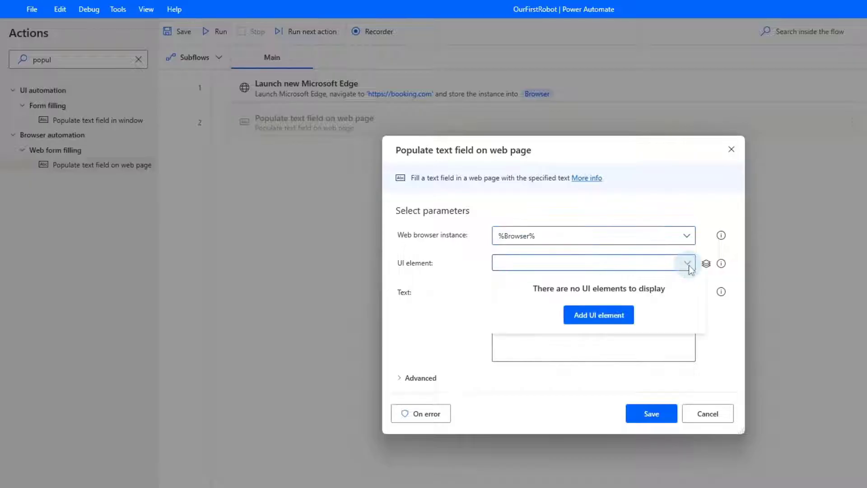
left_click(605, 316)
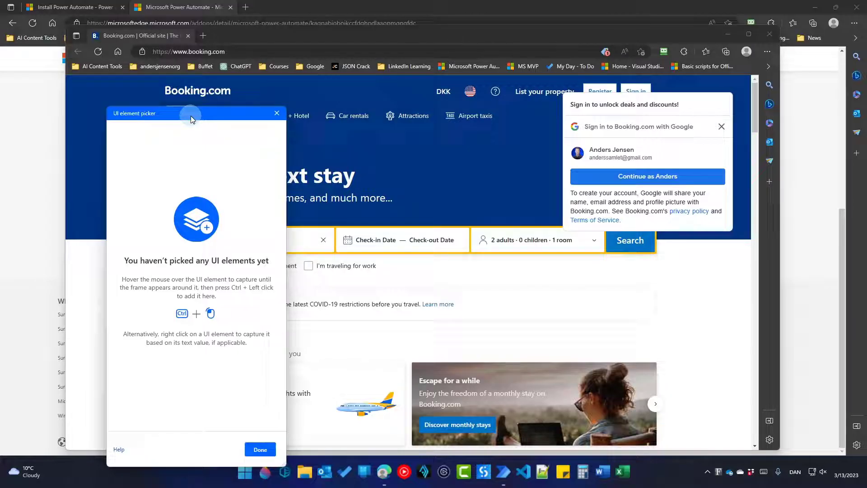
left_click_drag(191, 117, 745, 105)
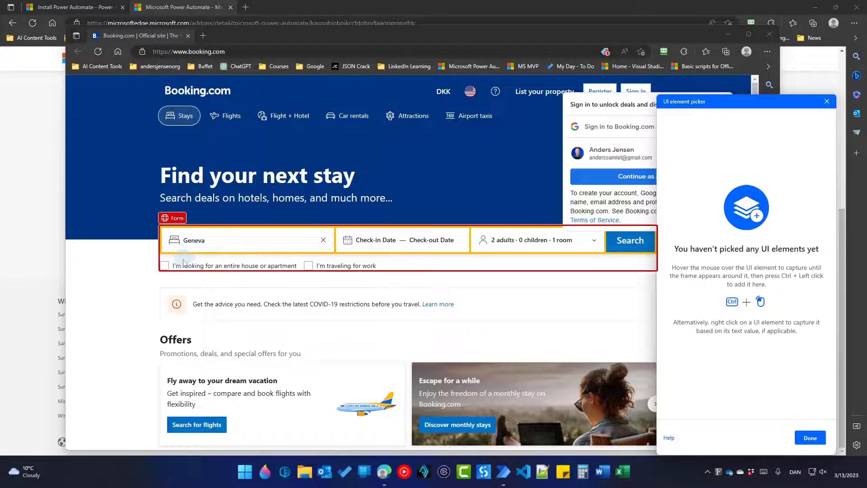
left_click(251, 242, "ctrl")
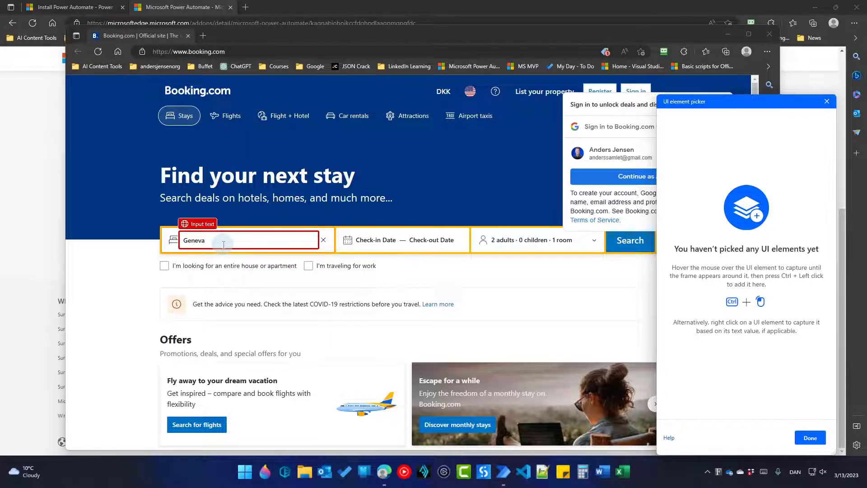
left_click(223, 244, "ctrl")
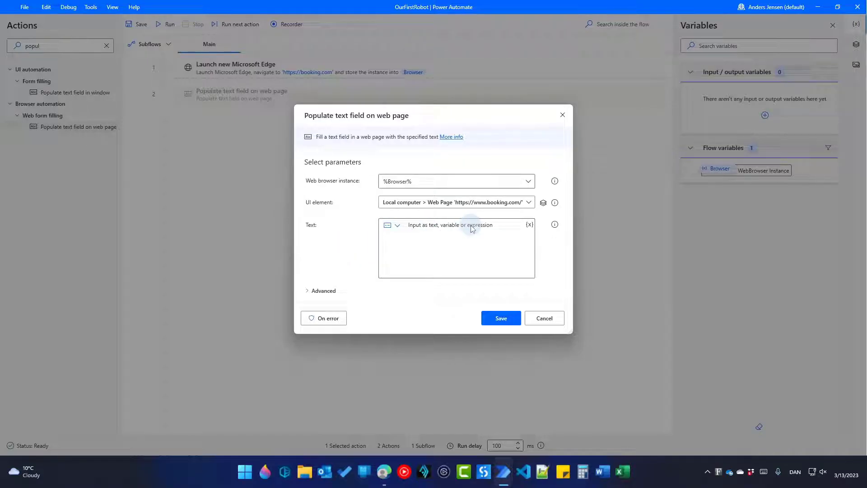
left_click(437, 241)
type("Copenhagen")
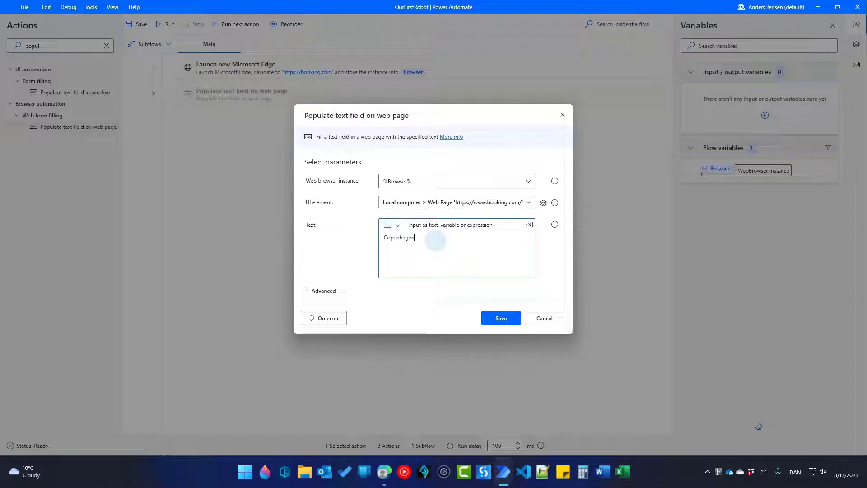
left_click(507, 319)
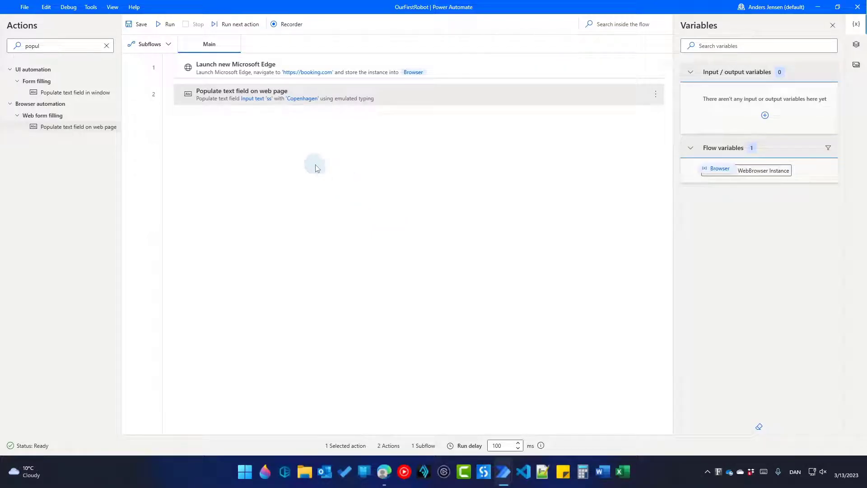
Test-run the flow to check that Copenhagen gets filled in on booking.com
left_click(170, 25)
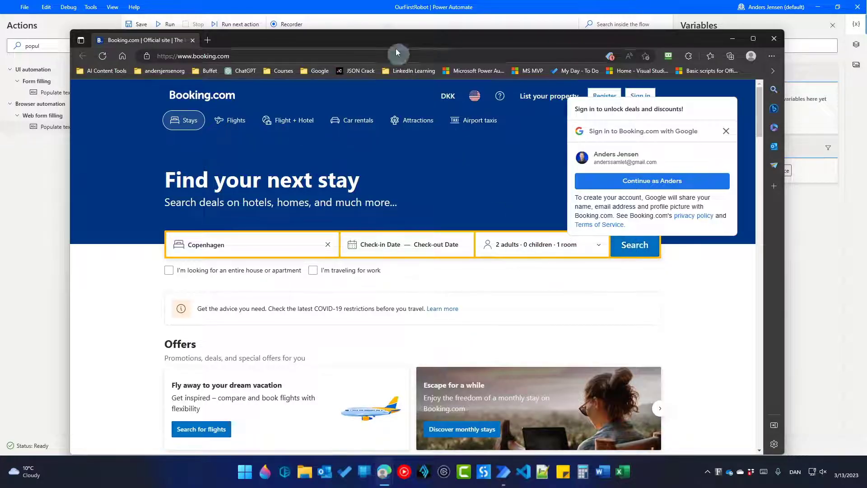
left_click(368, 13)
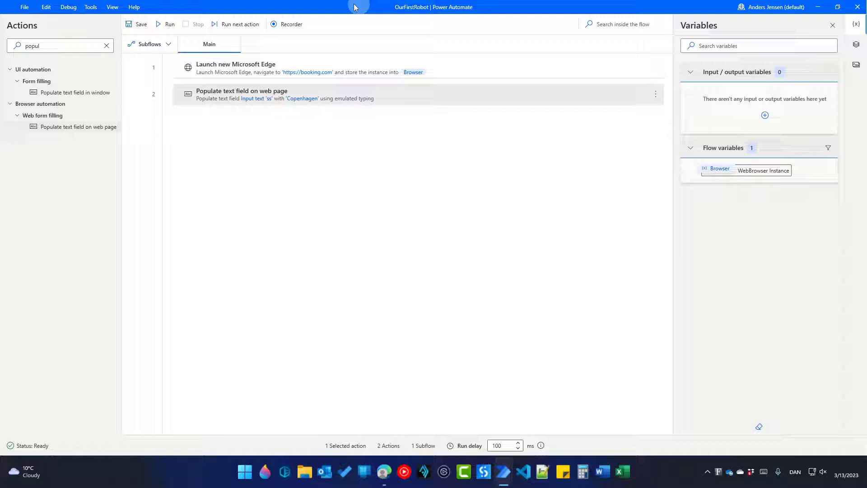
double_click(80, 43)
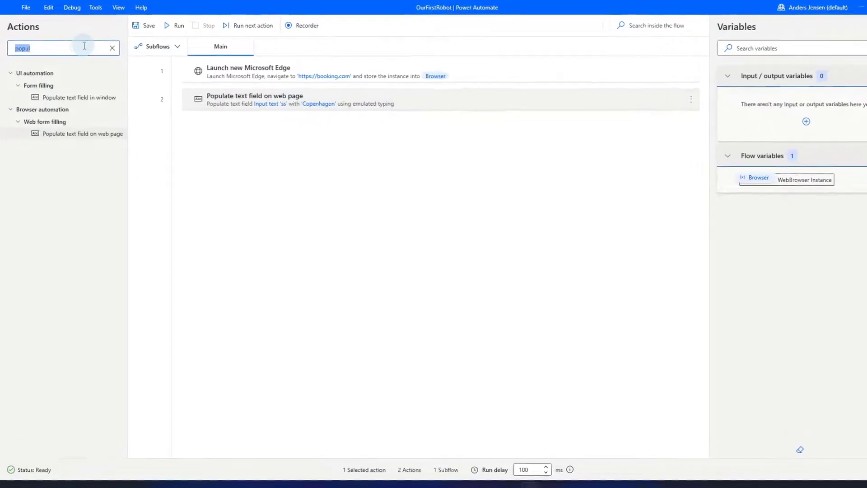
Add a Click link on web page step targeting booking.com's Search button
type("click")
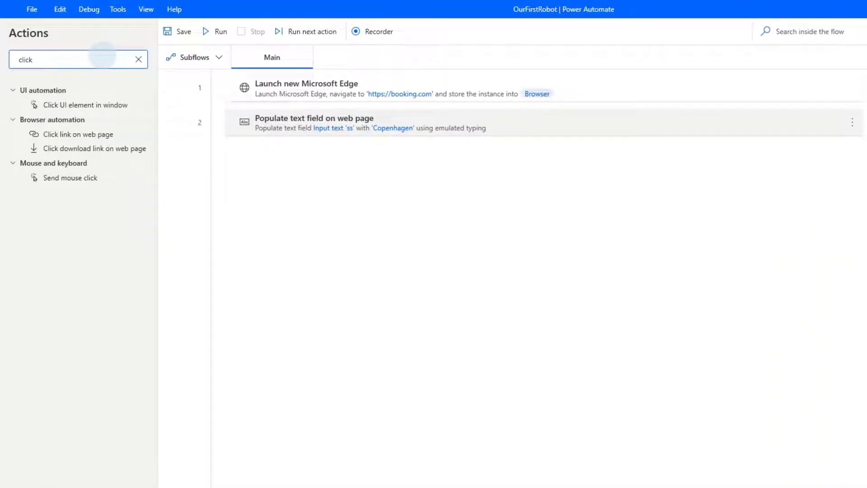
left_click_drag(77, 134, 391, 158)
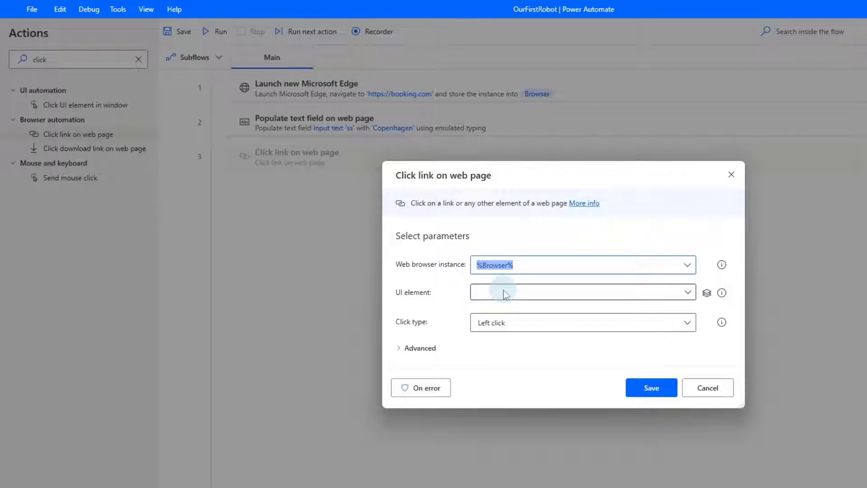
left_click(687, 293)
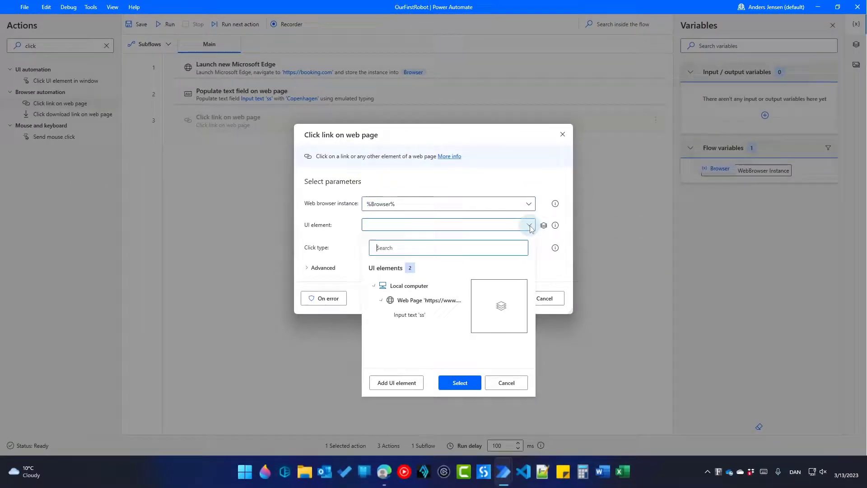
left_click(406, 383)
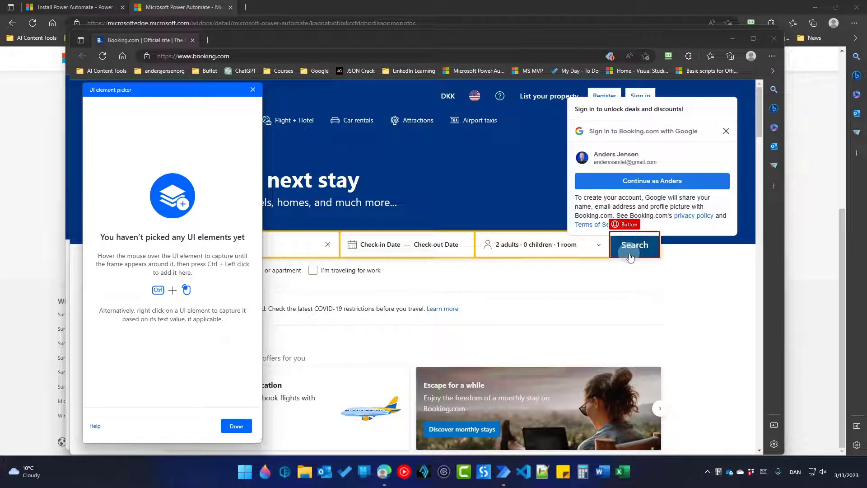
left_click(726, 131)
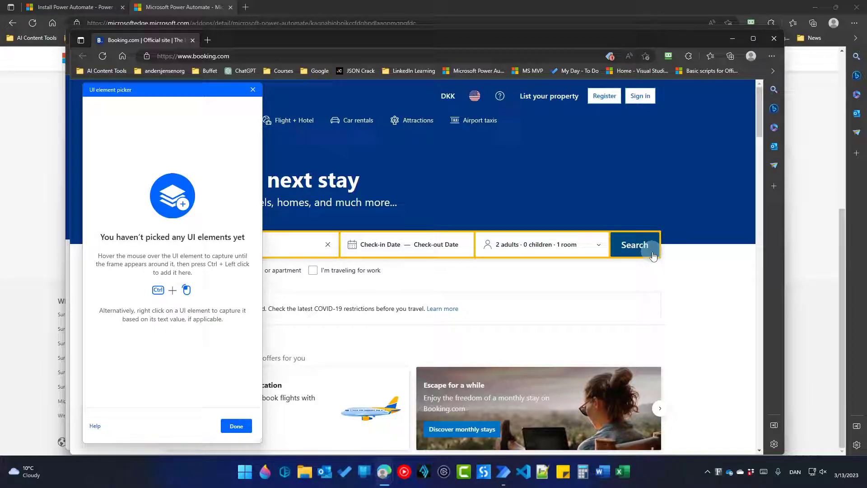
left_click(653, 255, "ctrl")
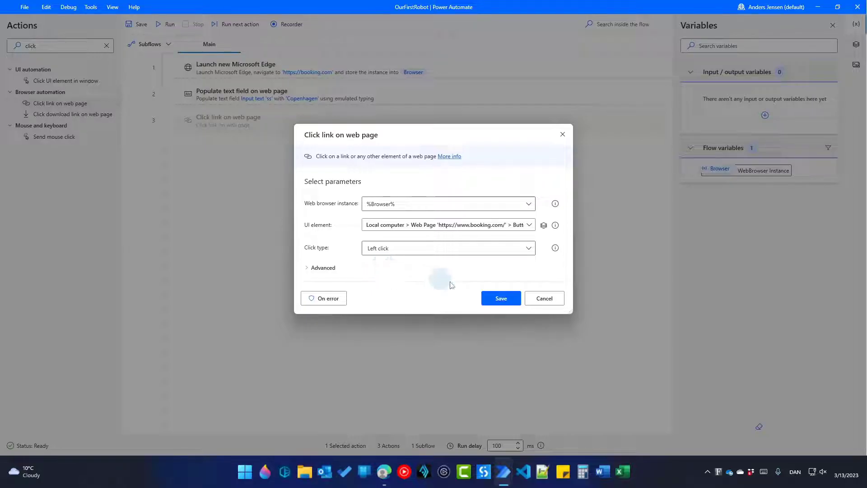
left_click(491, 297)
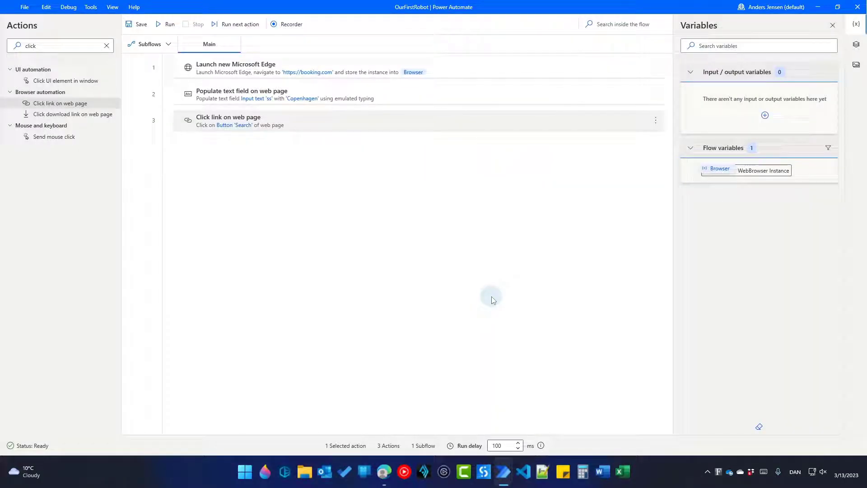
Run the flow again and review the Copenhagen hotel search results
left_click(171, 28)
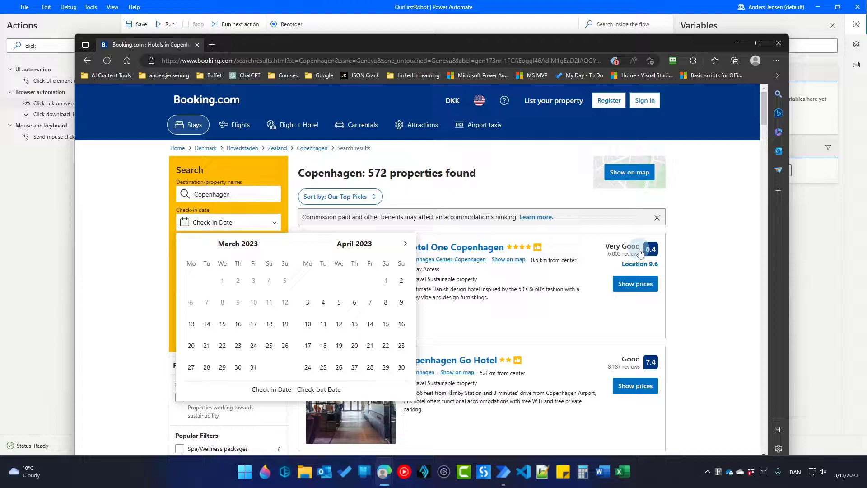
left_click(686, 261)
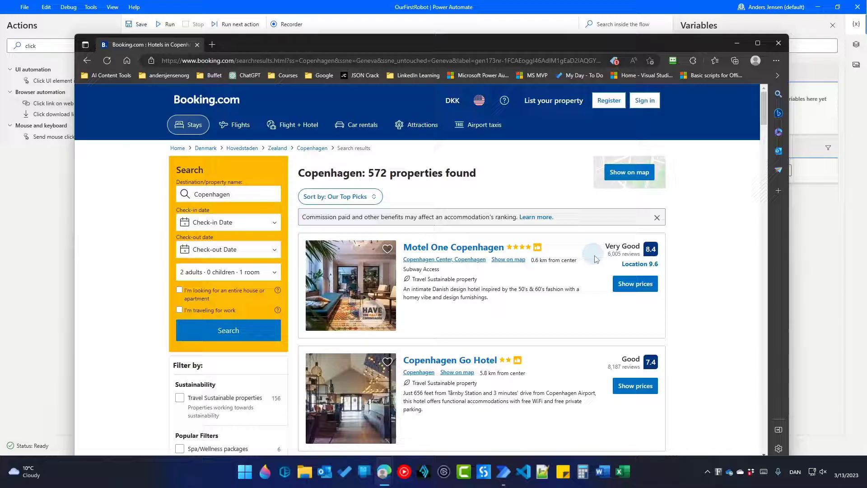
scroll(680, 333, "down", 9)
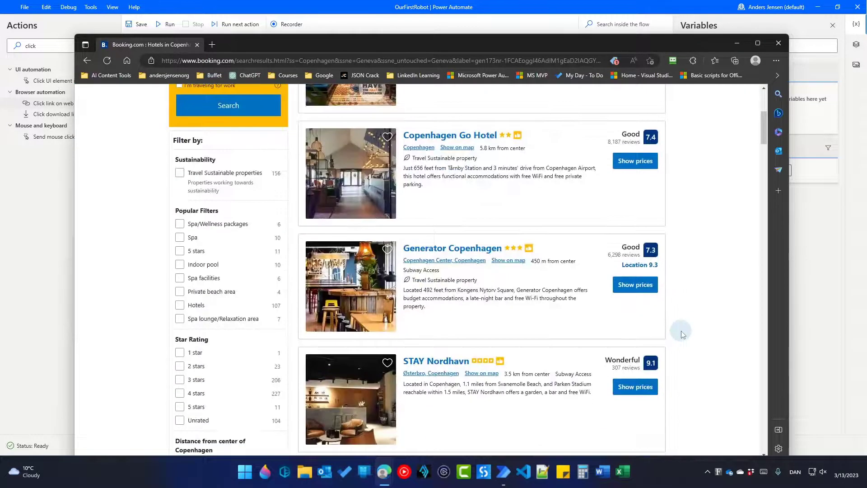
scroll(681, 333, "down", 9)
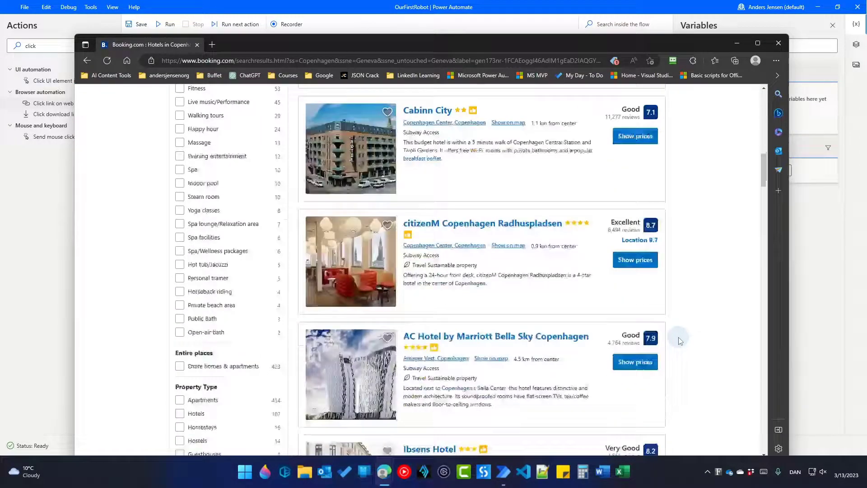
scroll(678, 336, "down", 14)
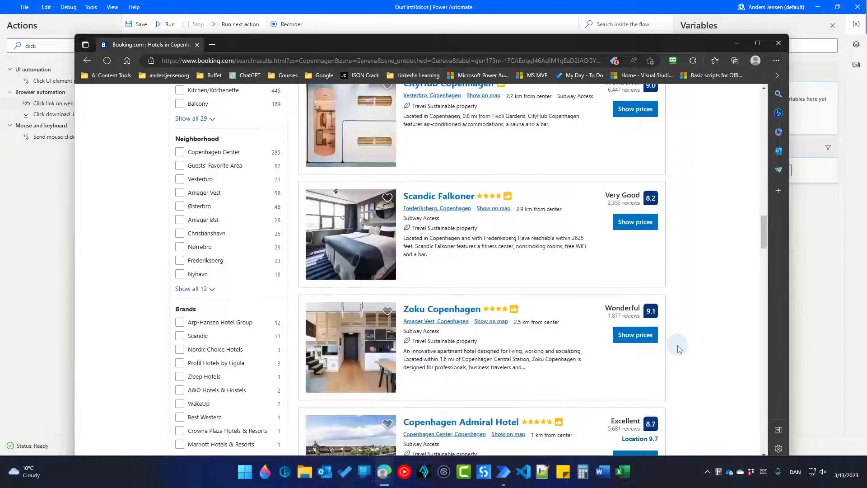
scroll(678, 351, "up", 20)
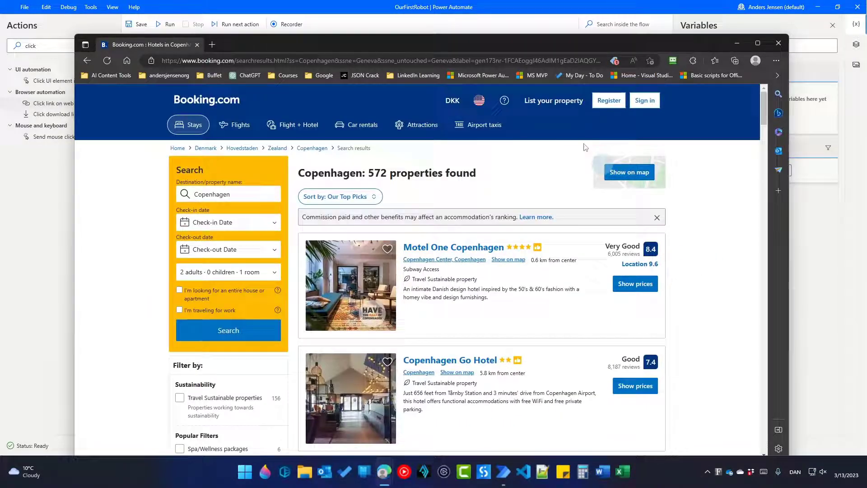
Add an Extract data from web page step as step 4 of the flow
left_click(379, 12)
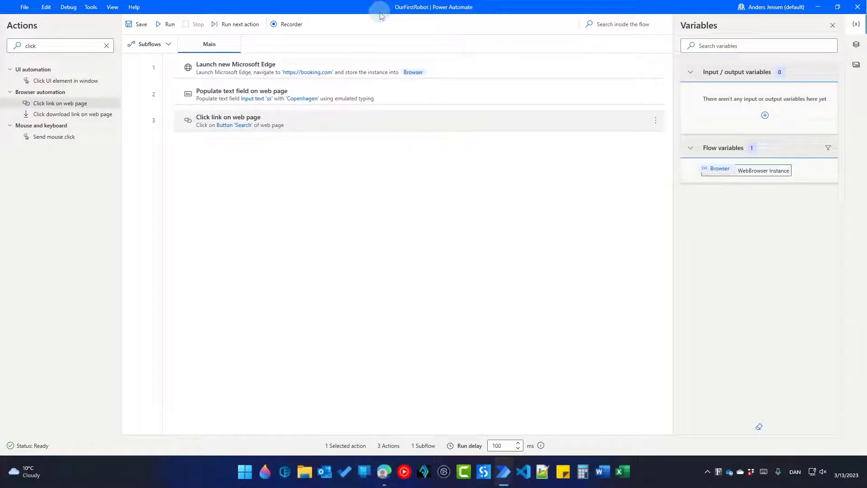
double_click(74, 49)
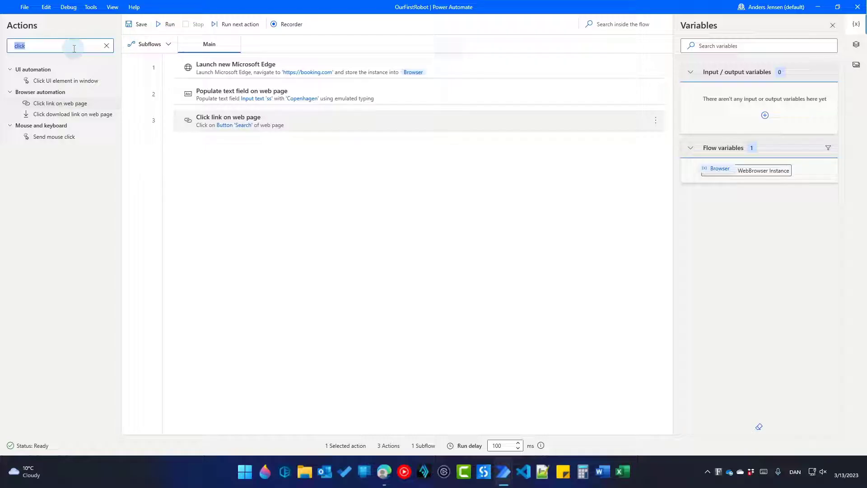
type("extr")
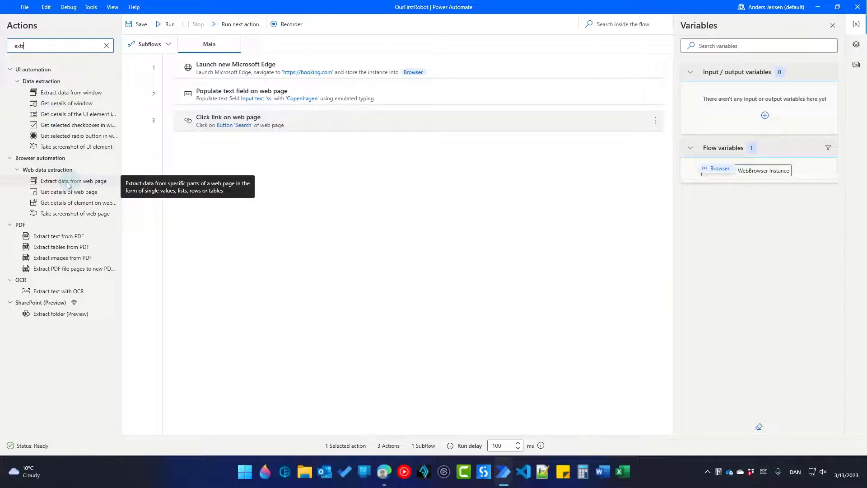
left_click_drag(76, 184, 250, 159)
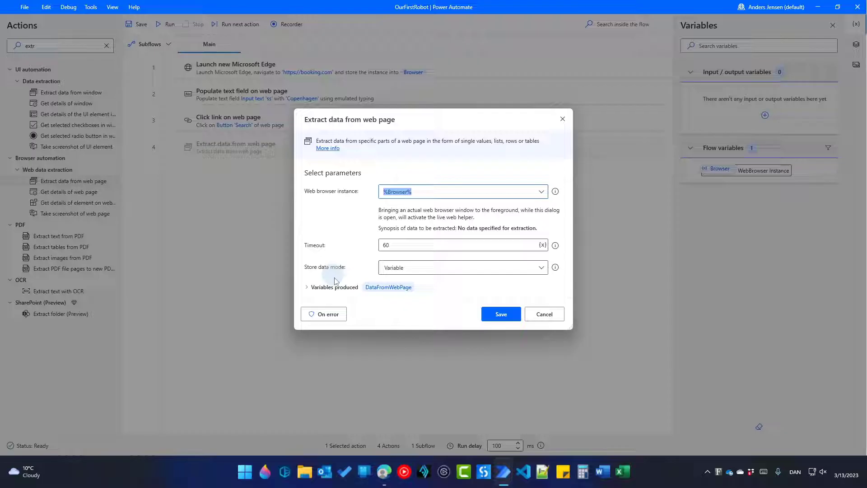
Bring the Booking.com Copenhagen results window to the front from Edge's taskbar previews
mouse_move(385, 471)
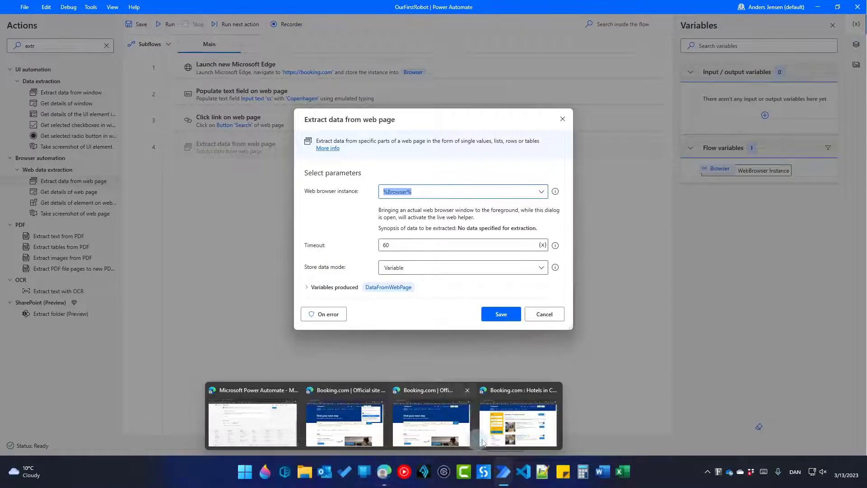
mouse_move(505, 435)
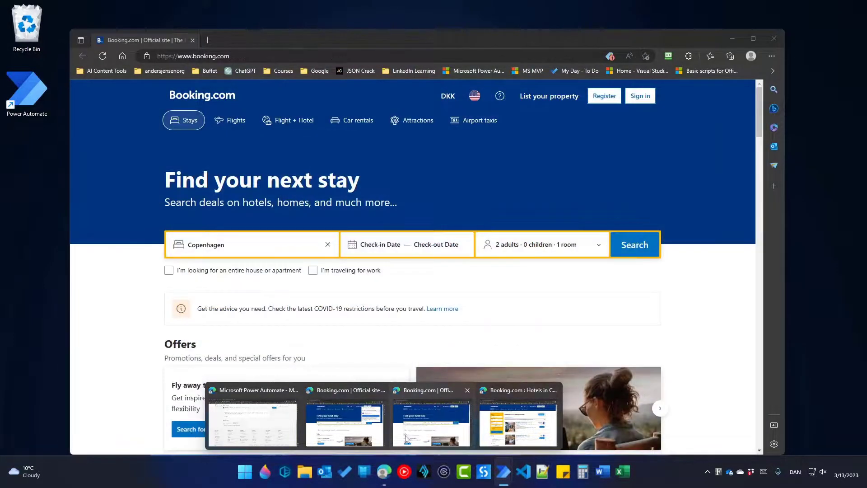
mouse_move(398, 437)
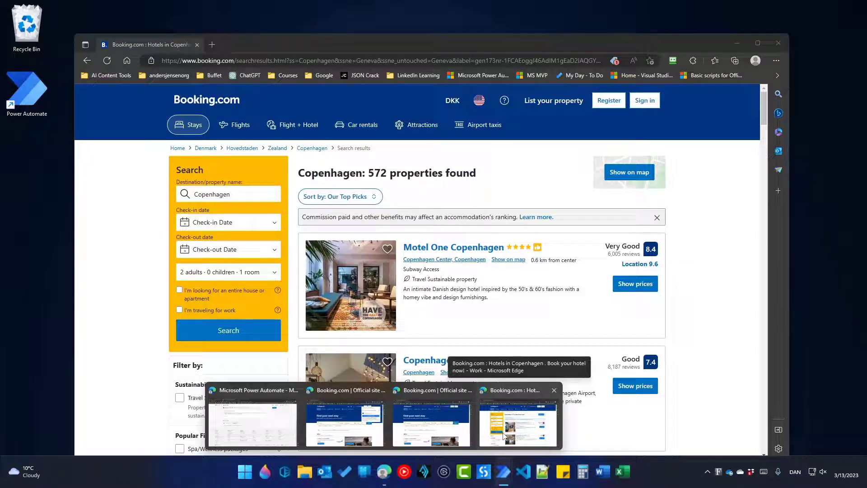
left_click(504, 435)
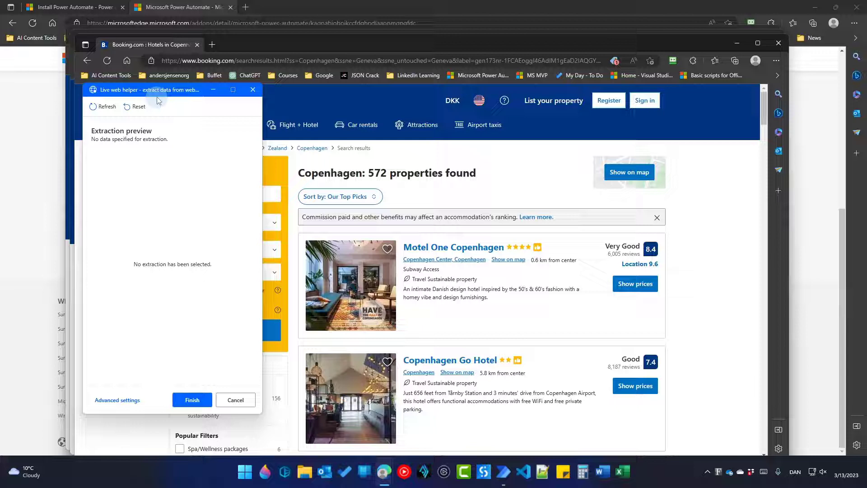
Extract the Motel One Copenhagen and Copenhagen Go Hotel name texts to capture all hotel names
left_click_drag(155, 96, 96, 98)
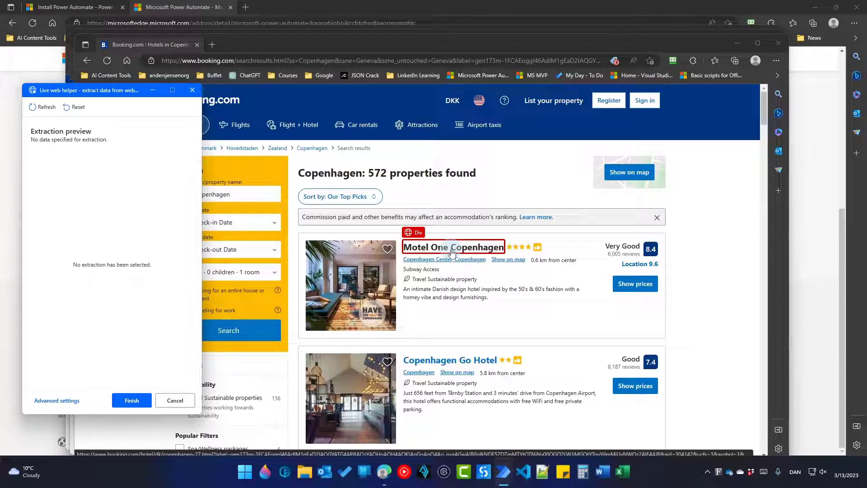
right_click(453, 252)
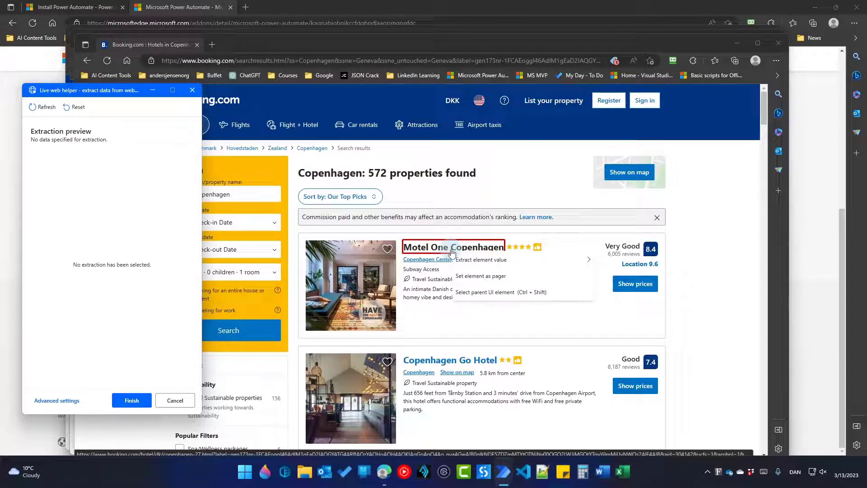
mouse_move(467, 264)
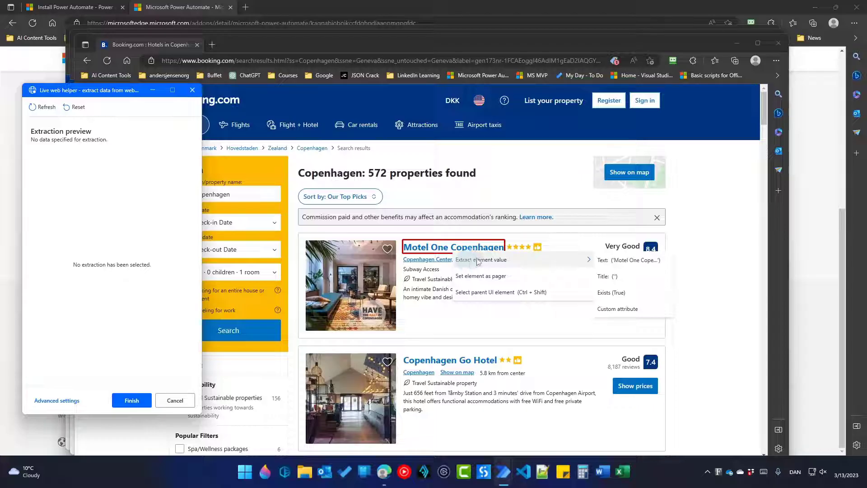
left_click(658, 267)
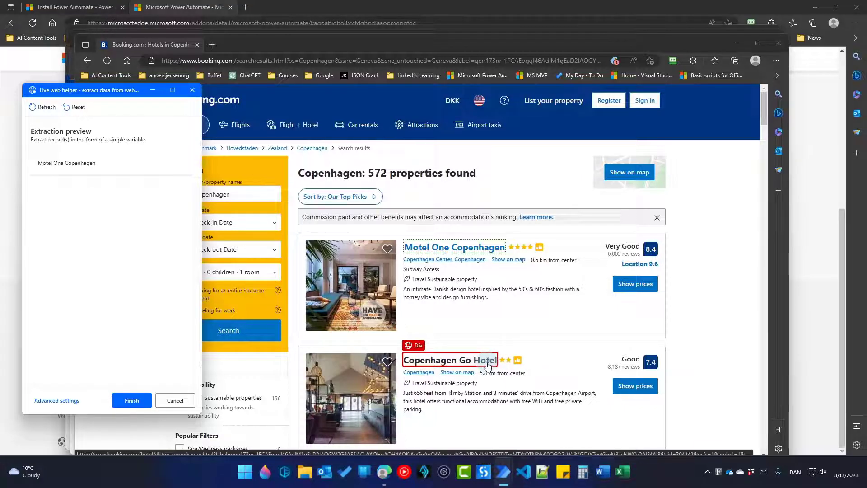
right_click(487, 365)
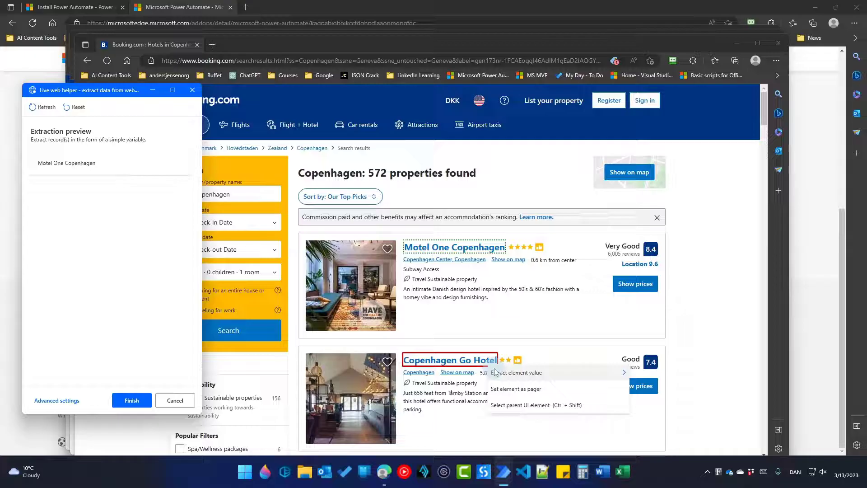
mouse_move(501, 372)
left_click(656, 374)
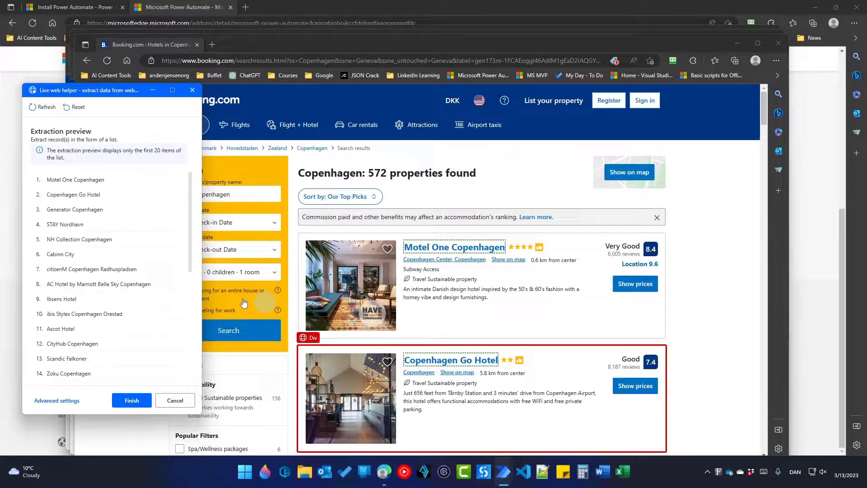
scroll(131, 324, "down", 3)
scroll(131, 325, "down", 3)
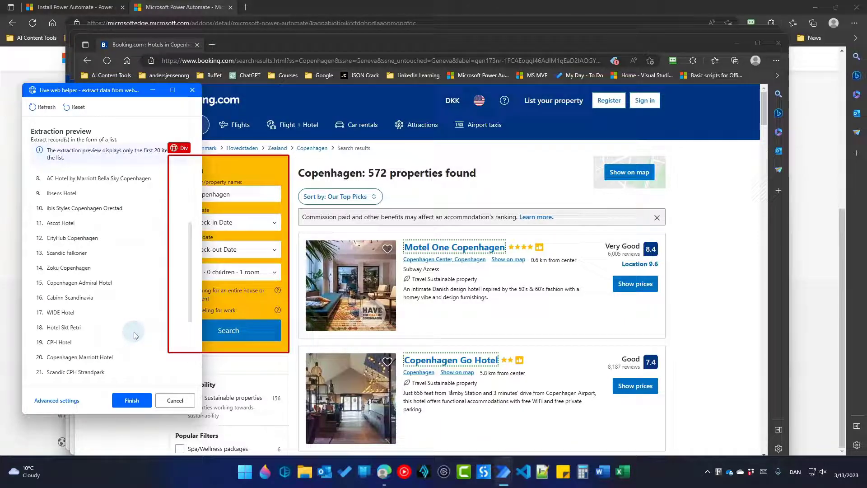
scroll(134, 335, "up", 3)
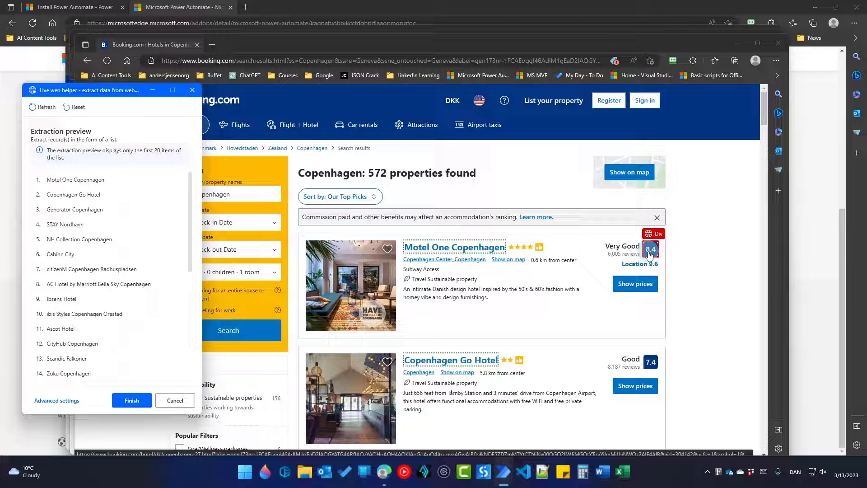
Add the review score (8.4) and review count (6,005) as the second and third columns
right_click(649, 253)
mouse_move(666, 263)
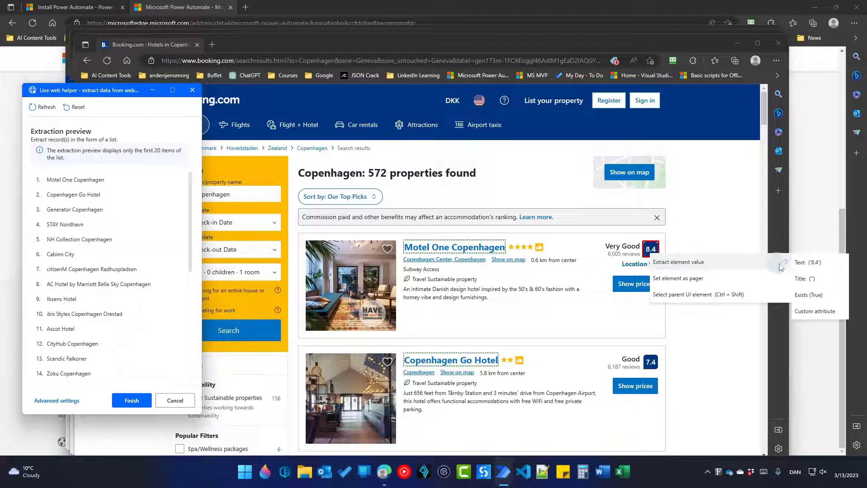
left_click(808, 263)
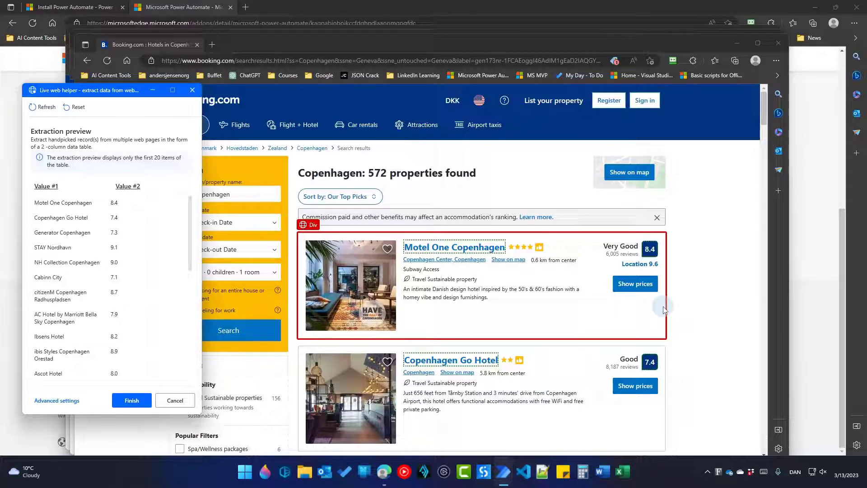
right_click(620, 258)
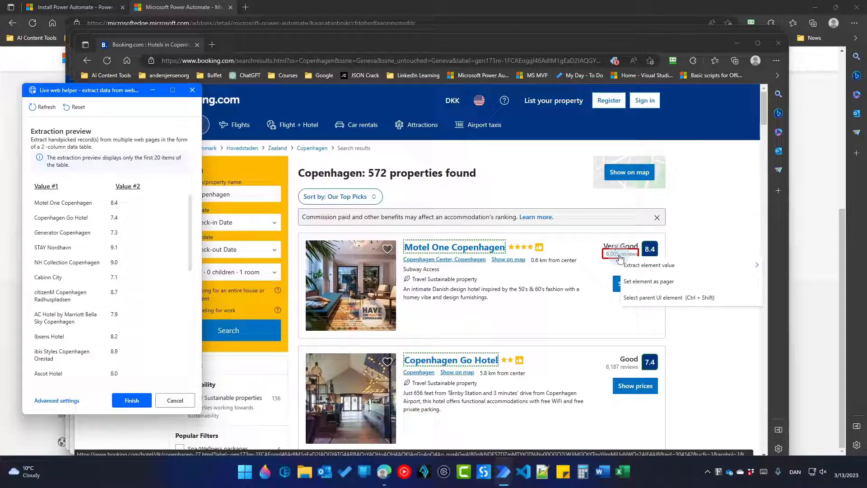
mouse_move(635, 263)
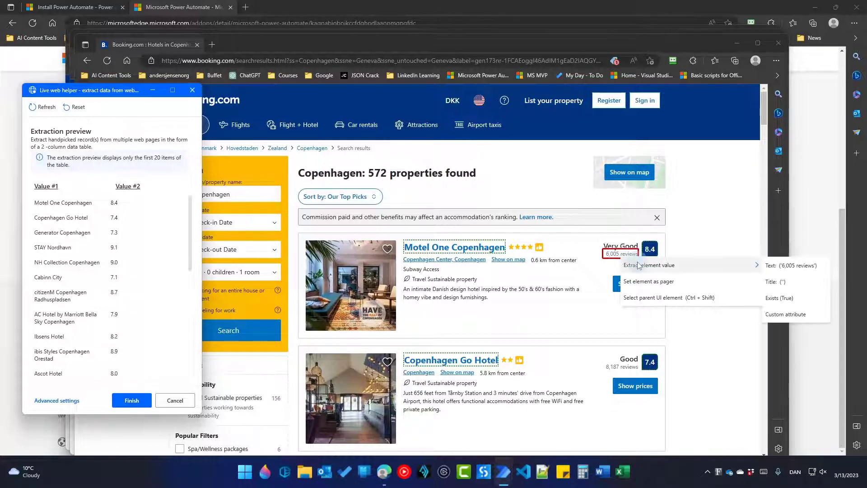
left_click(782, 266)
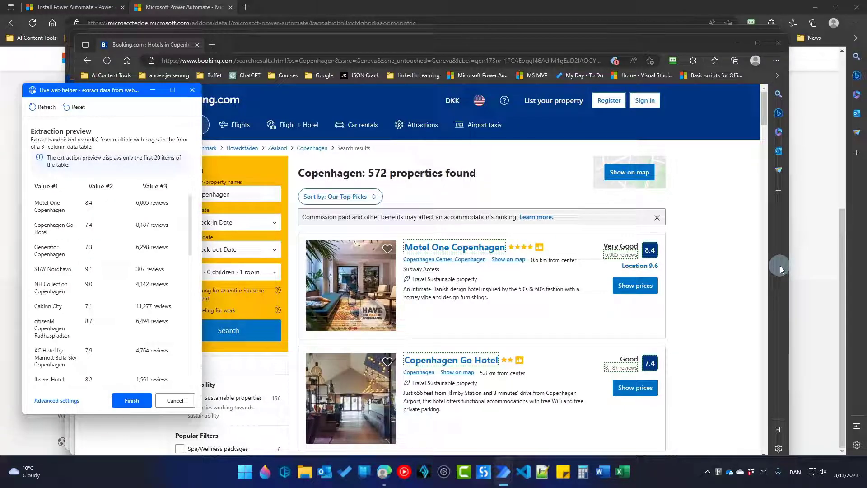
Finish picking data, set storage to Excel spreadsheet, and save the extraction step
left_click(138, 399)
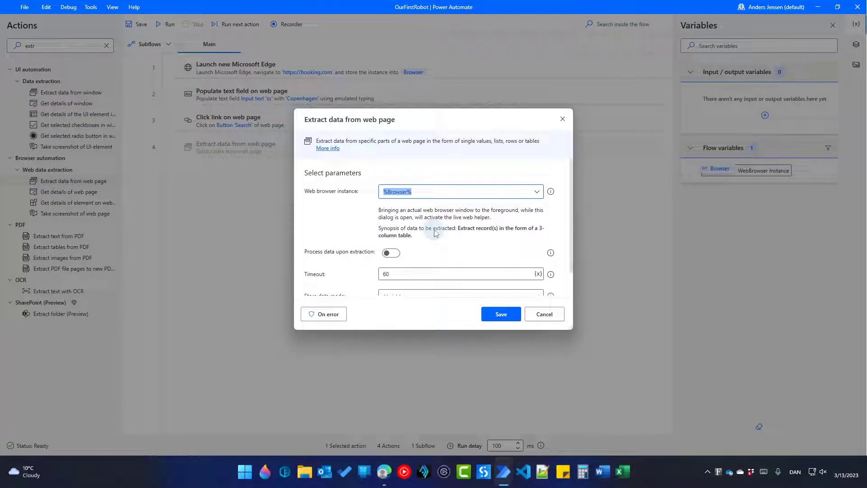
scroll(433, 230, "down", 1)
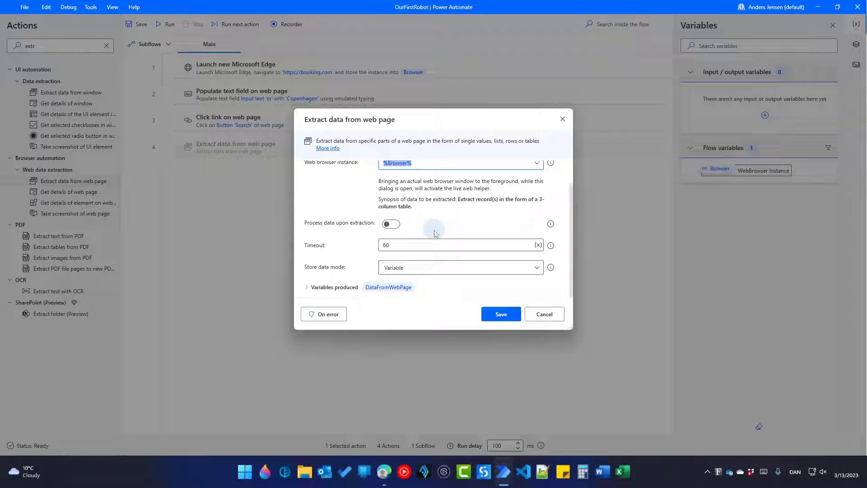
left_click(421, 267)
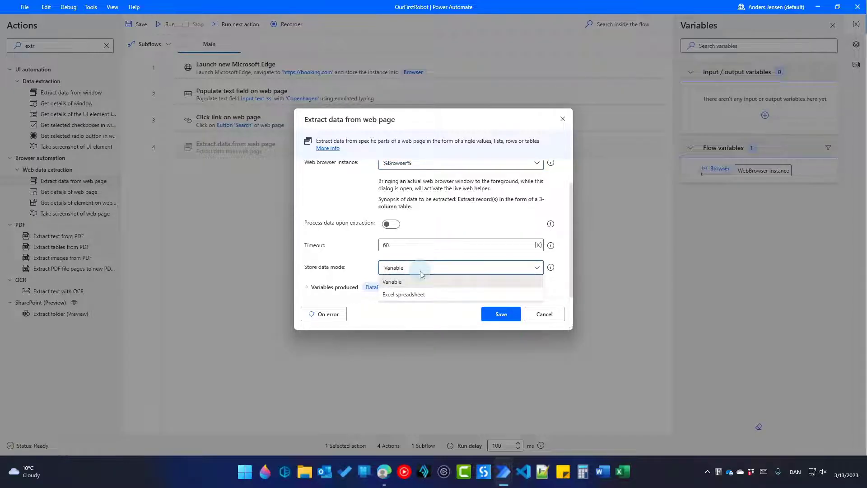
left_click(426, 295)
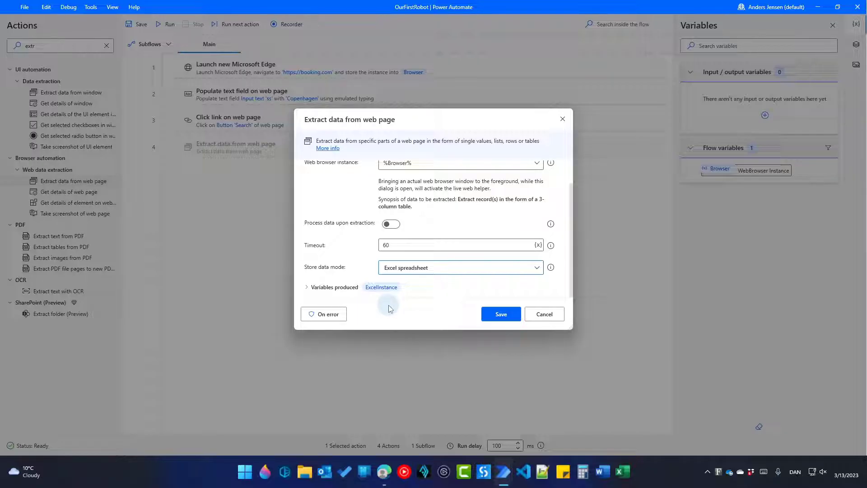
left_click(500, 314)
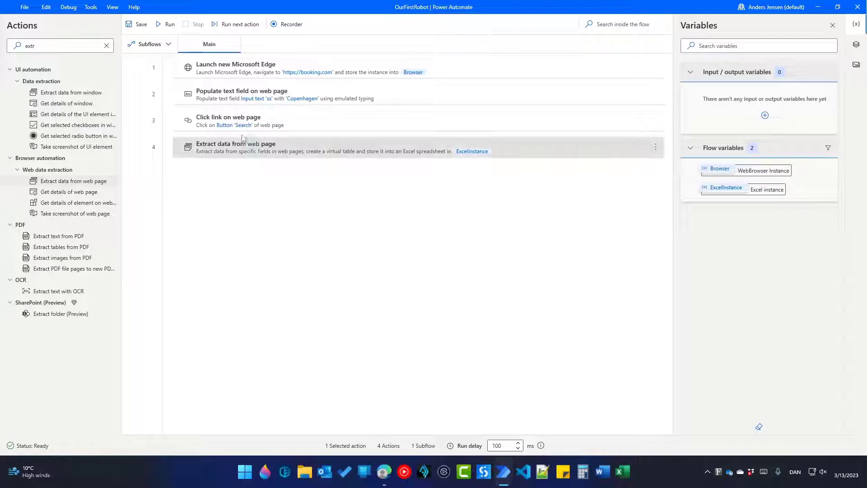
Test-run the flow, check the hotel table in Excel's Book1, and close it without saving
left_click(167, 24)
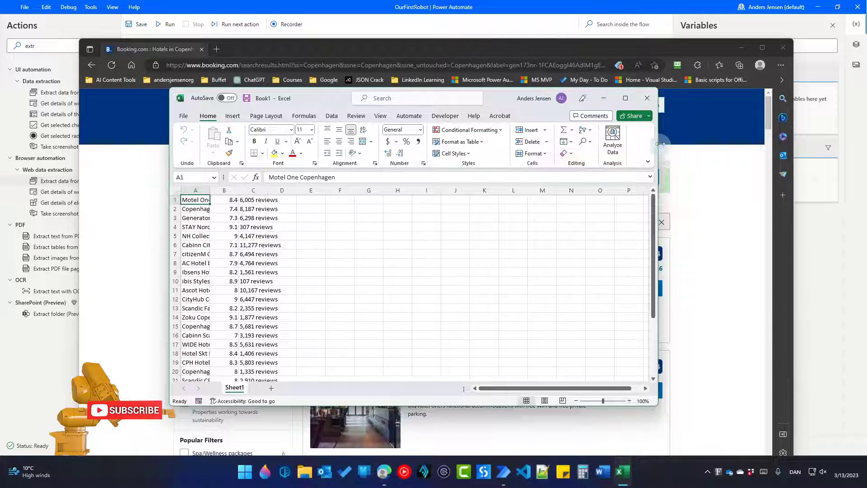
left_click(647, 98)
left_click(454, 304)
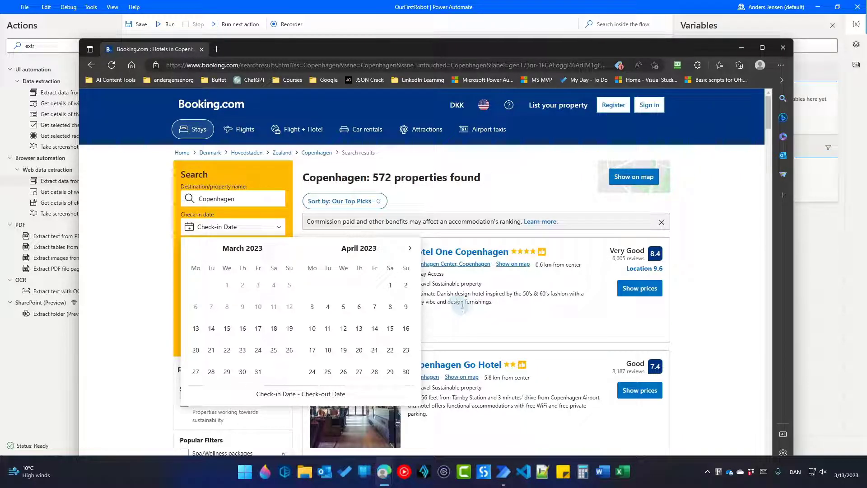
Add Close web browser as step 5, closing the %Browser% instance
left_click(338, 24)
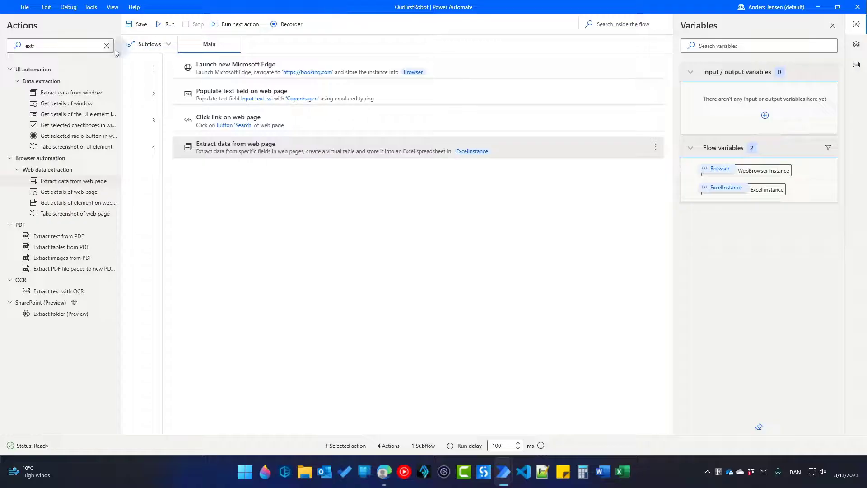
double_click(82, 47)
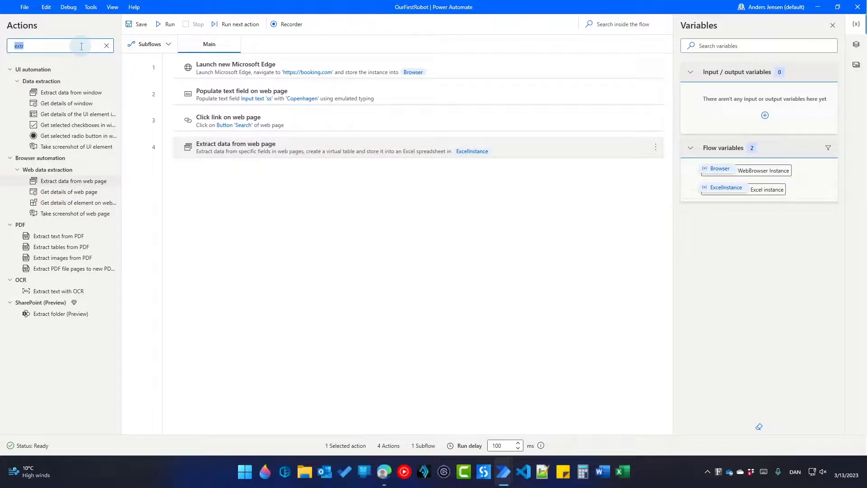
type("close")
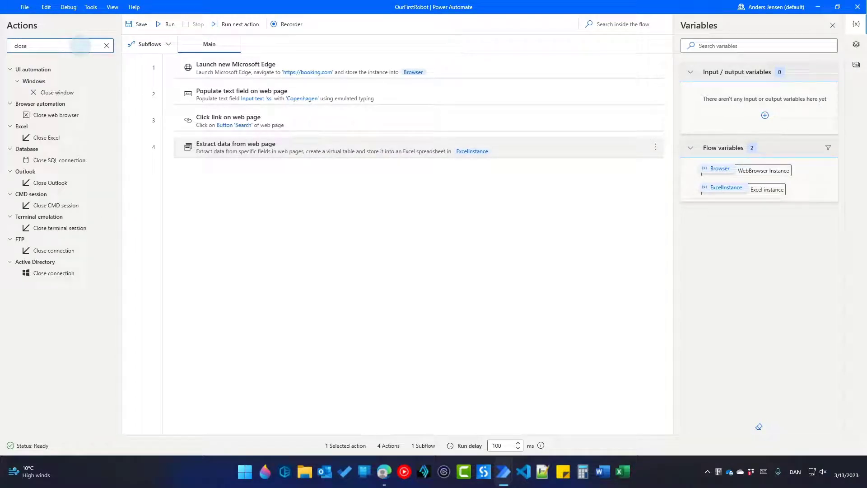
left_click_drag(51, 114, 295, 183)
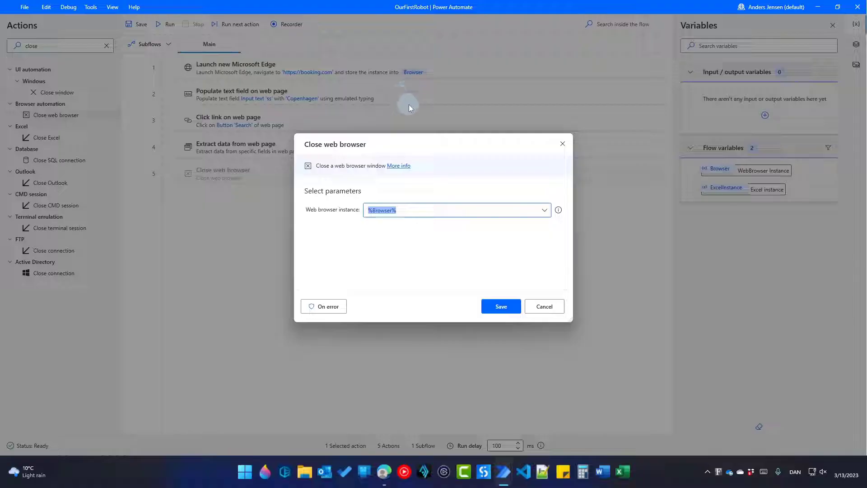
left_click(500, 307)
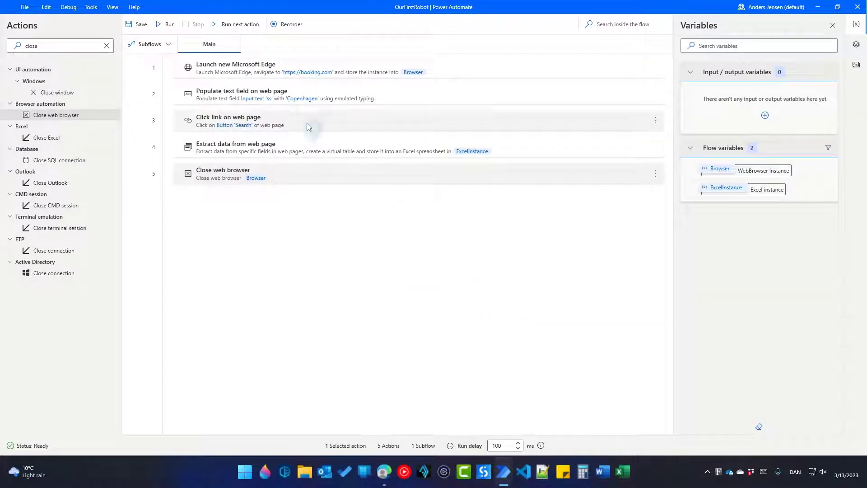
Re-run the flow, discard the Excel Book1 output without saving, and search actions for 'get sp'
left_click(165, 24)
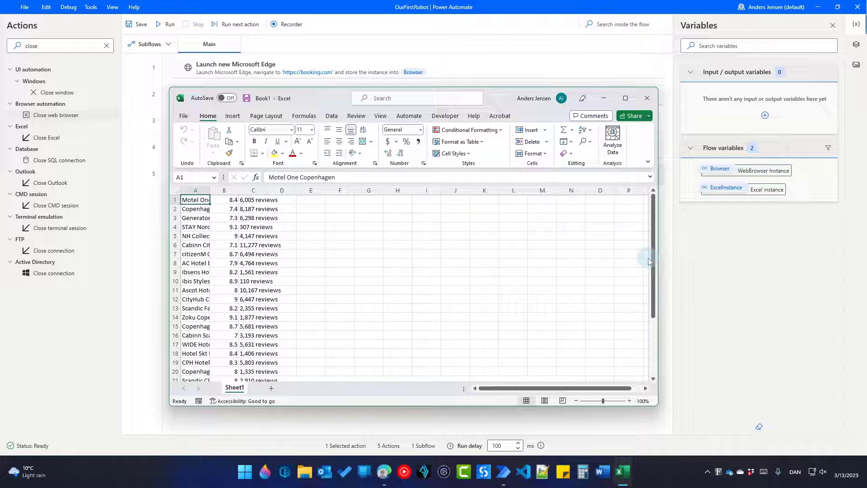
left_click(645, 99)
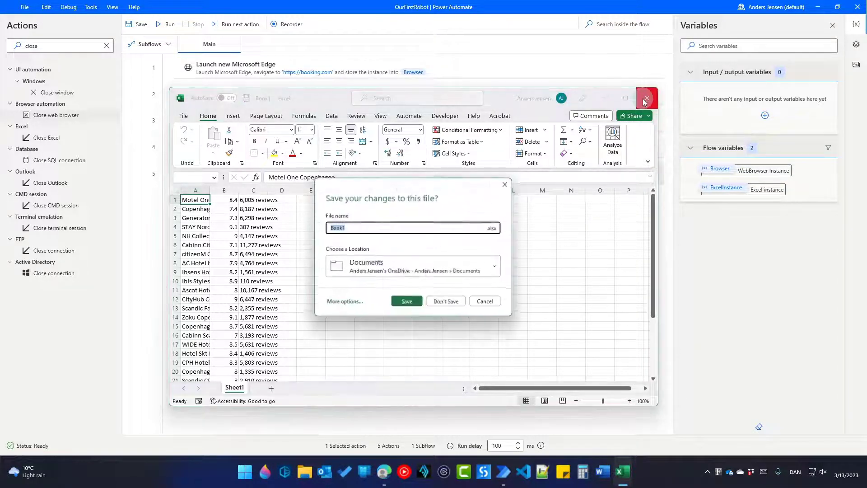
left_click(459, 304)
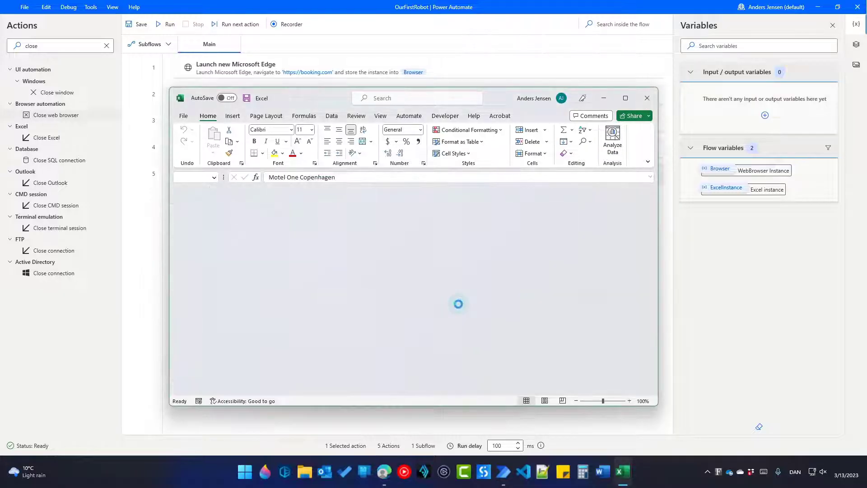
left_click(93, 46)
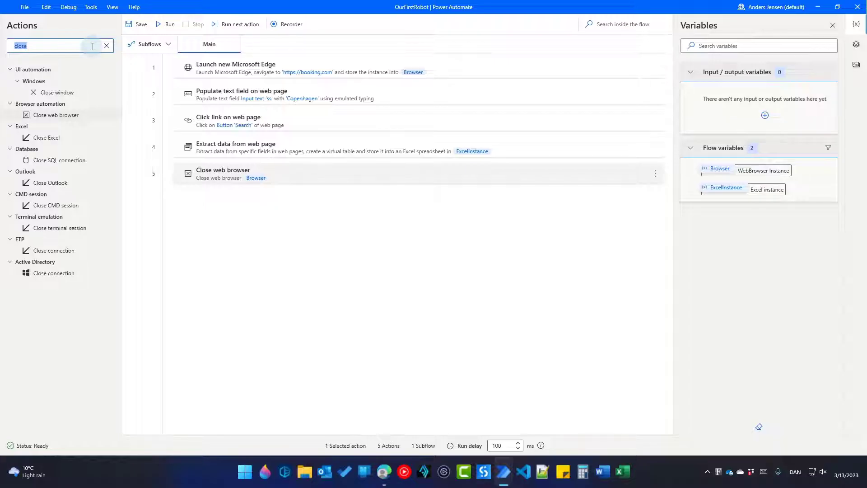
type("get")
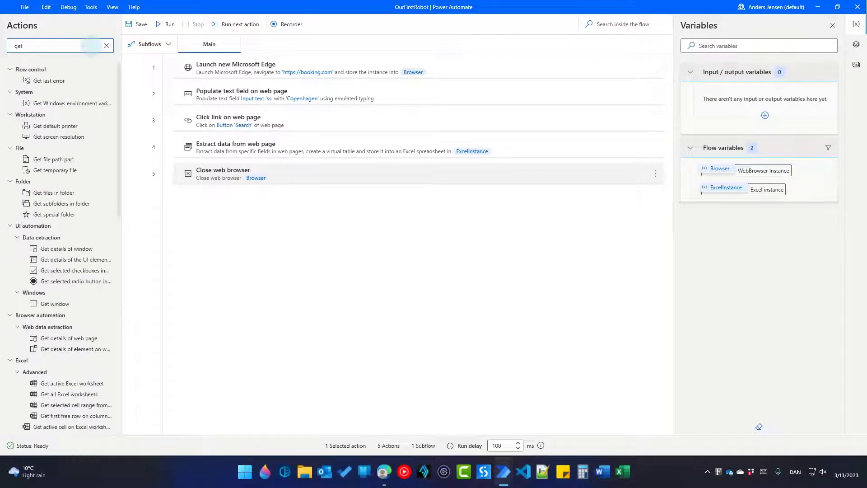
type(" sp")
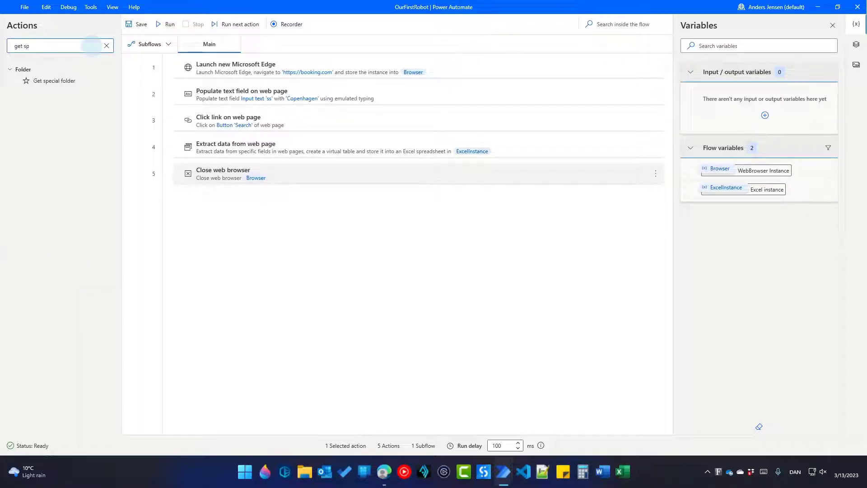
Add a Get special folder step for the Desktop folder, storing its path in DesktopPath
left_click_drag(50, 81, 319, 188)
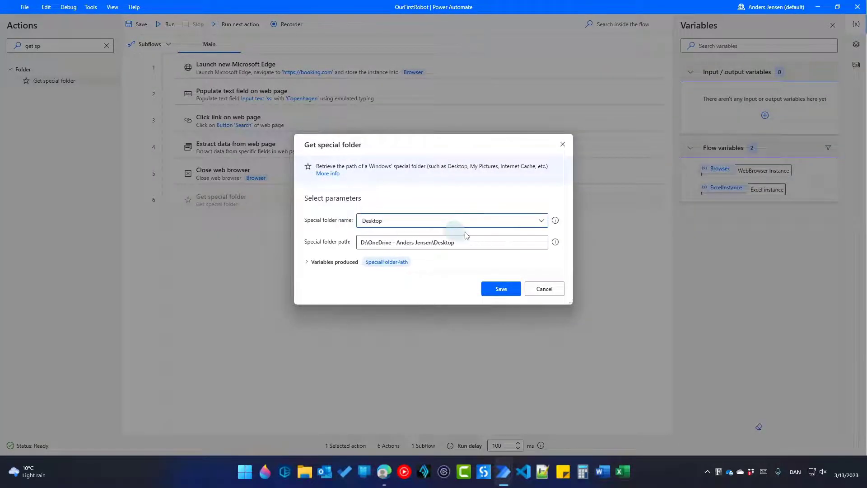
left_click(544, 223)
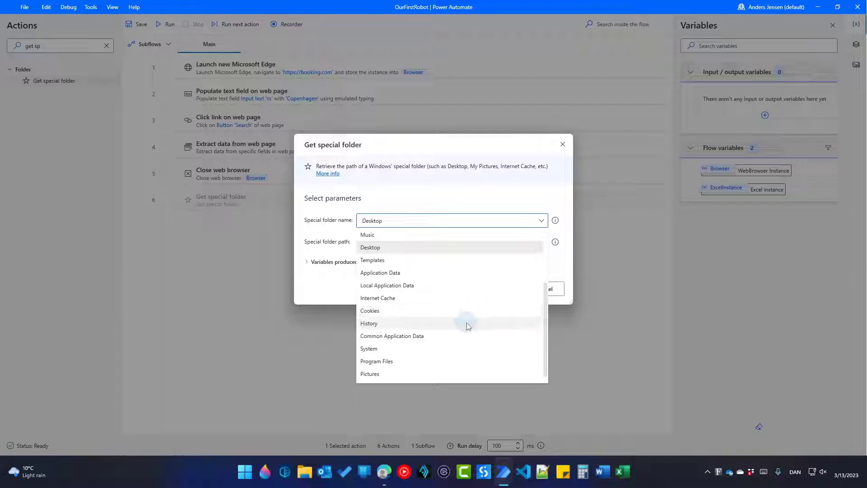
left_click(467, 321)
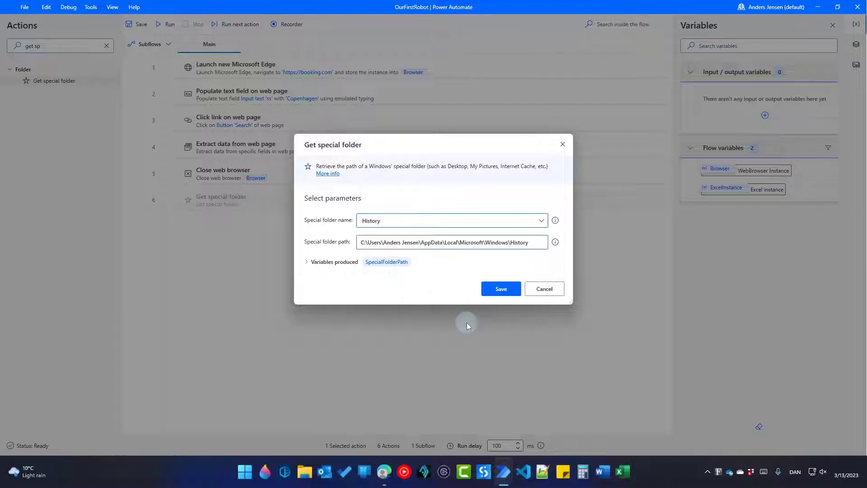
left_click(541, 221)
left_click(463, 247)
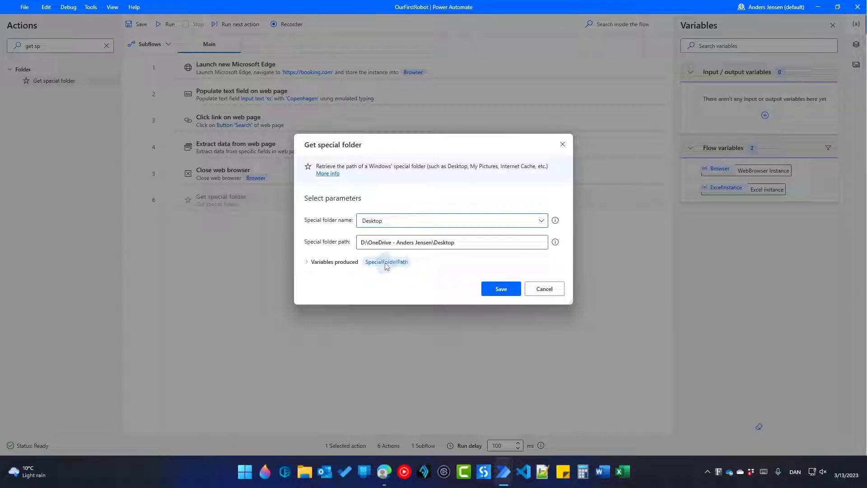
left_click(319, 264)
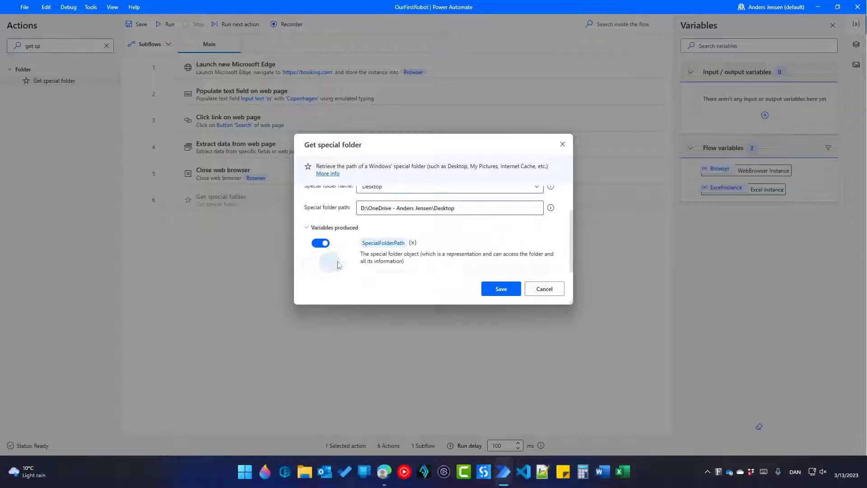
left_click(386, 243)
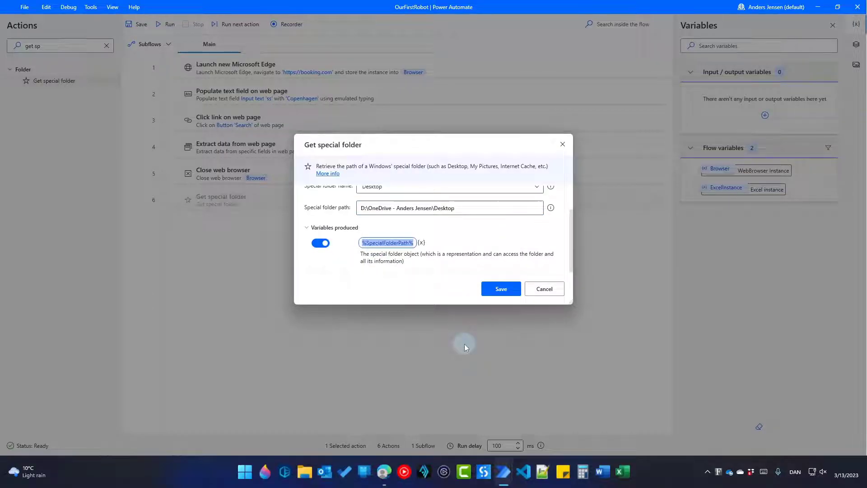
type("Desktop")
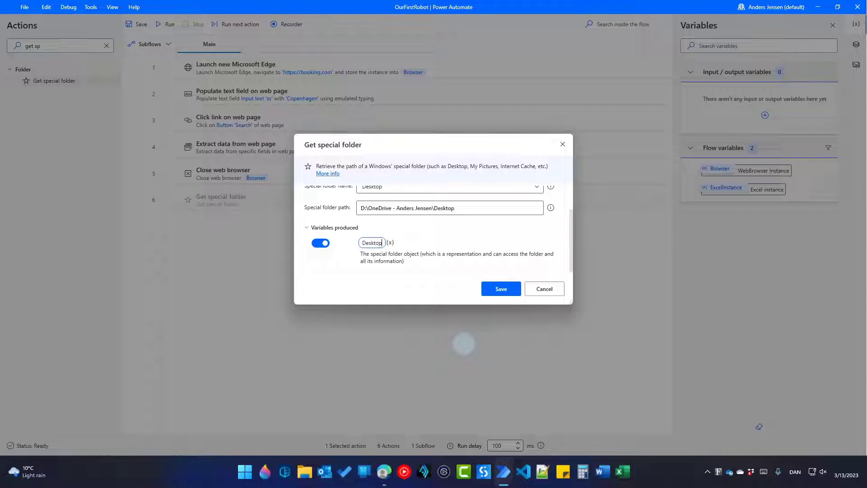
type("Path")
left_click(388, 287)
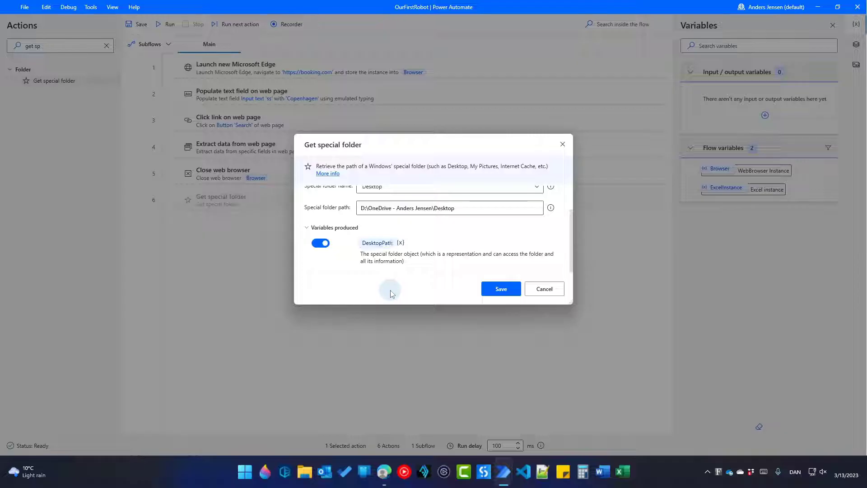
left_click(379, 243)
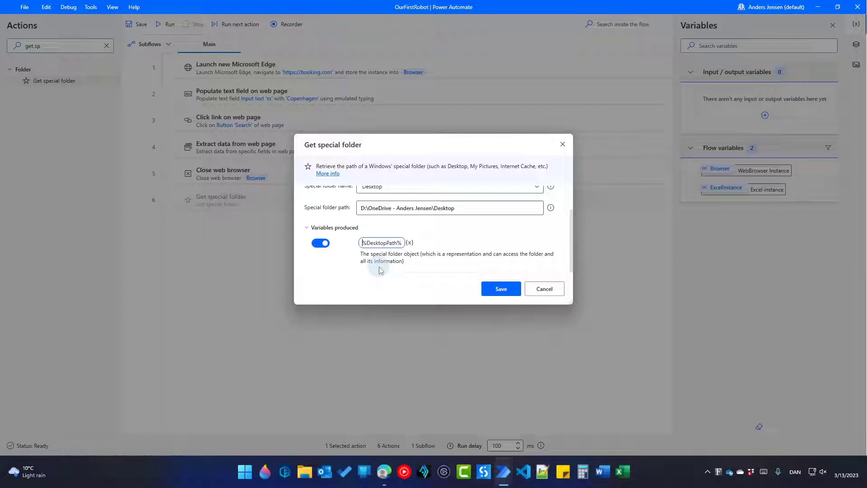
left_click(495, 288)
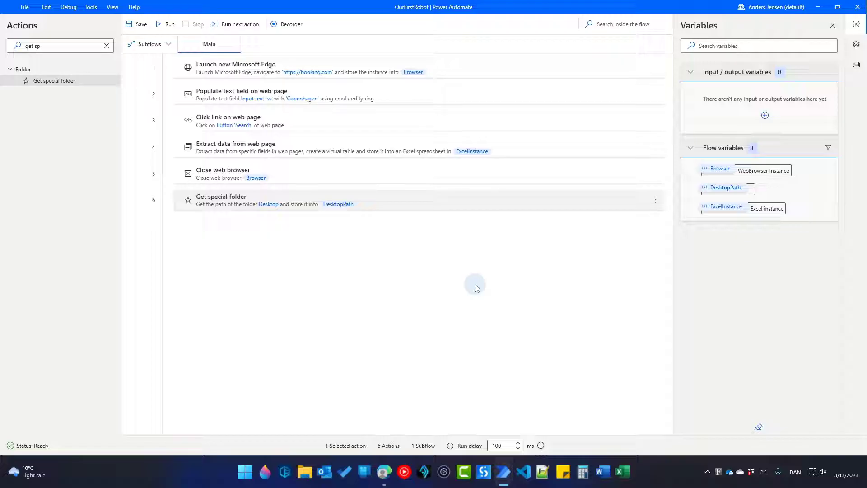
Add a Close Excel step that saves the document as %DesktopPath%\HotelsCopenhagen.xlsx before closing
triple_click(64, 45)
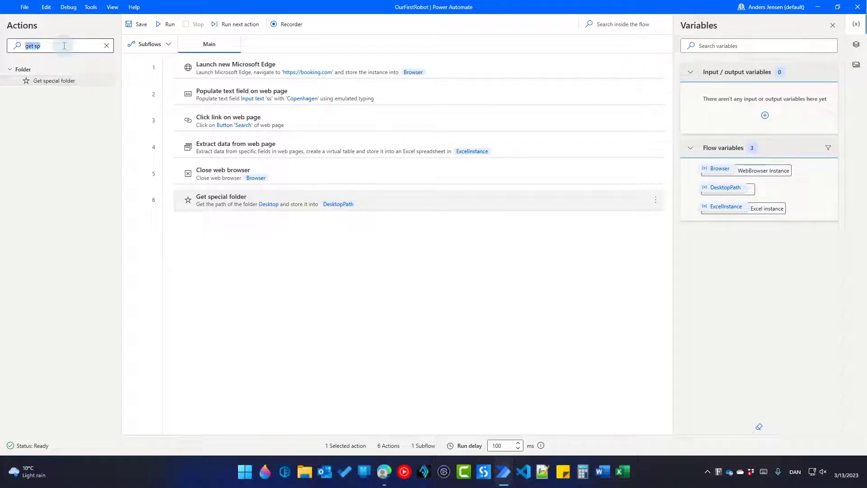
type("close")
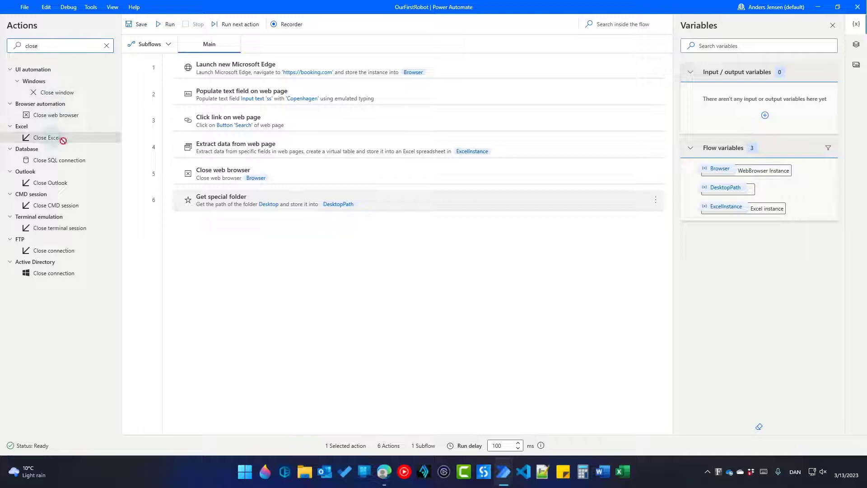
left_click_drag(62, 137, 321, 228)
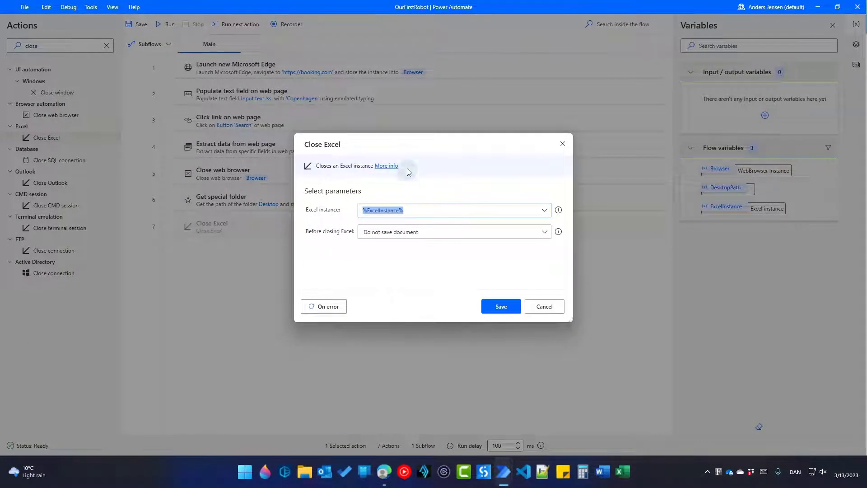
left_click_drag(402, 150, 418, 240)
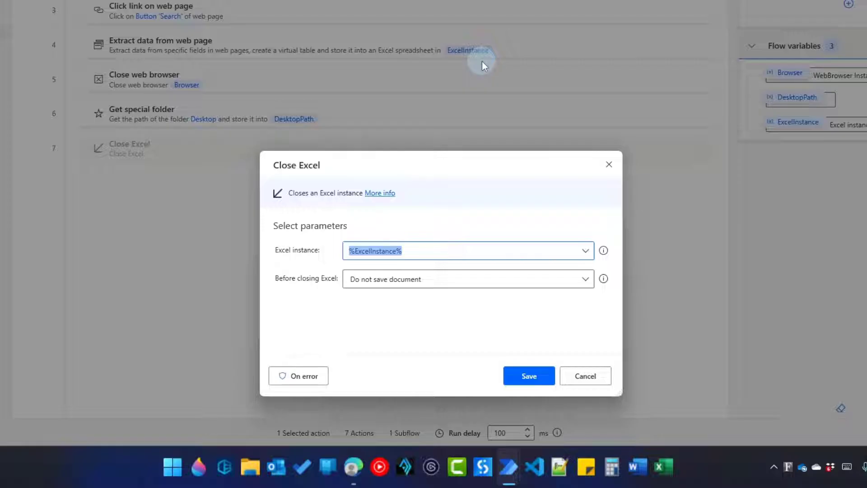
left_click(414, 283)
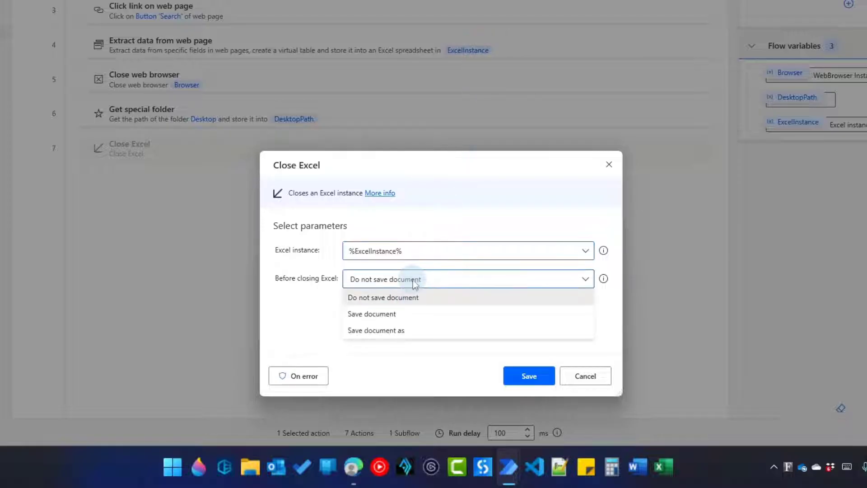
left_click(402, 330)
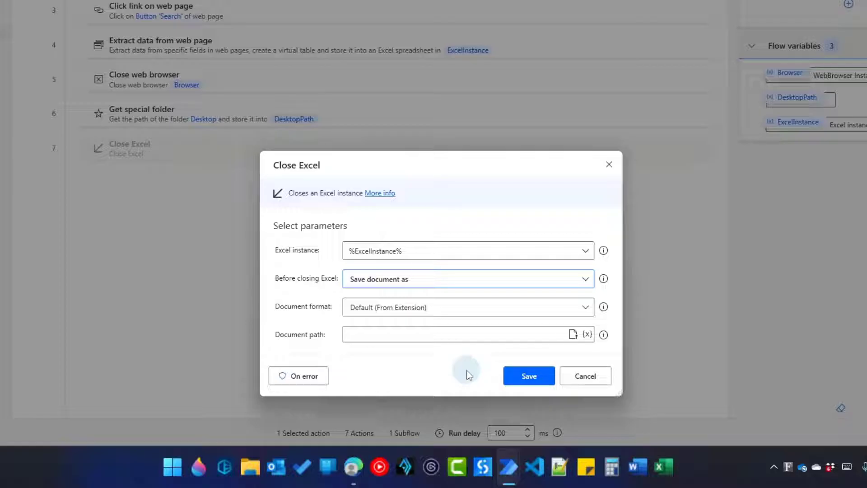
left_click(588, 334)
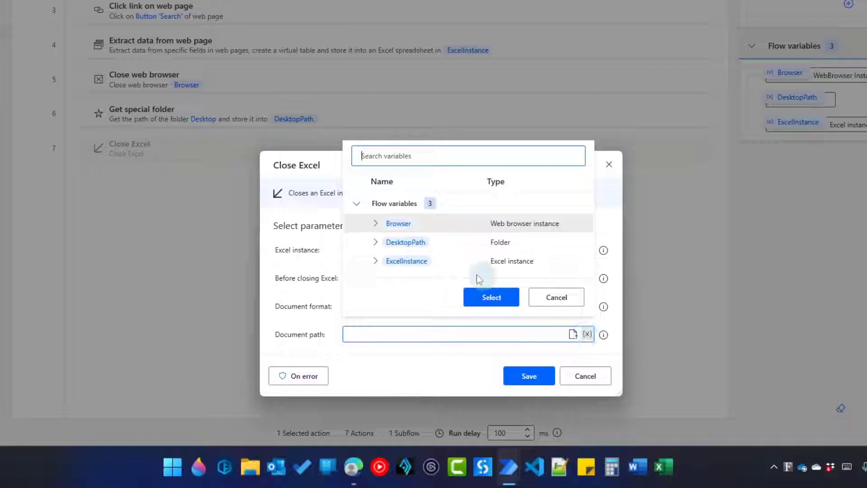
double_click(420, 244)
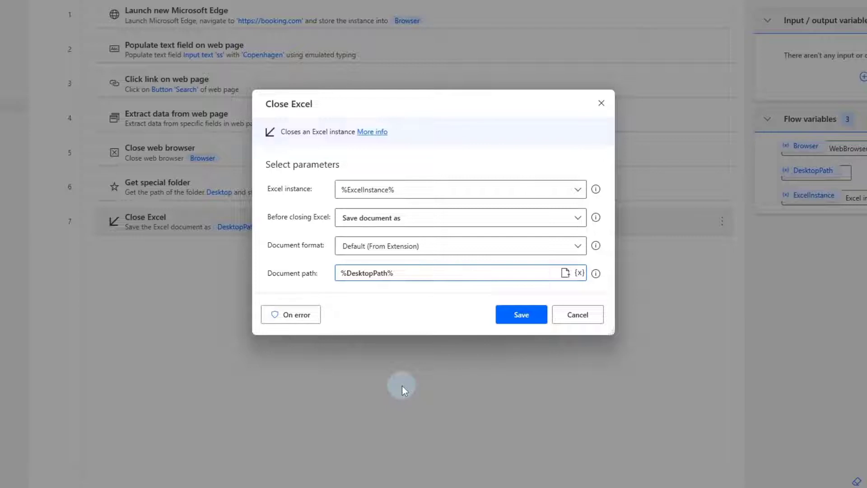
left_click(424, 272)
type("\\")
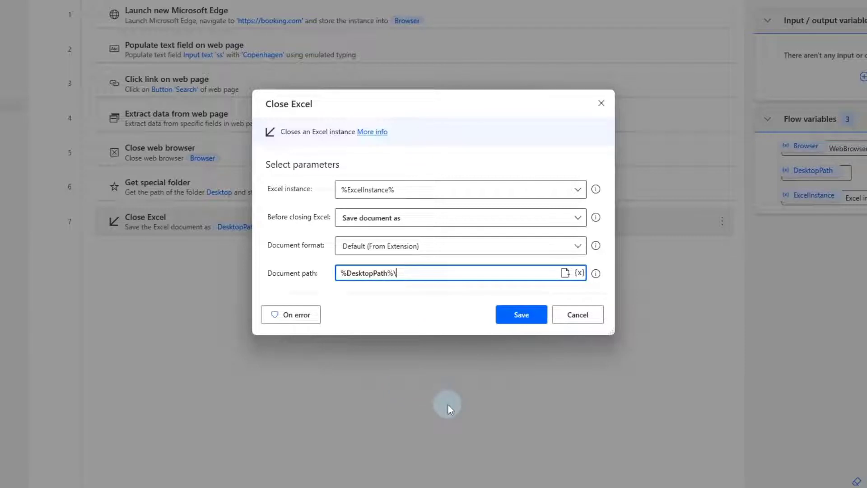
type("HotelsCopenhagen.xl")
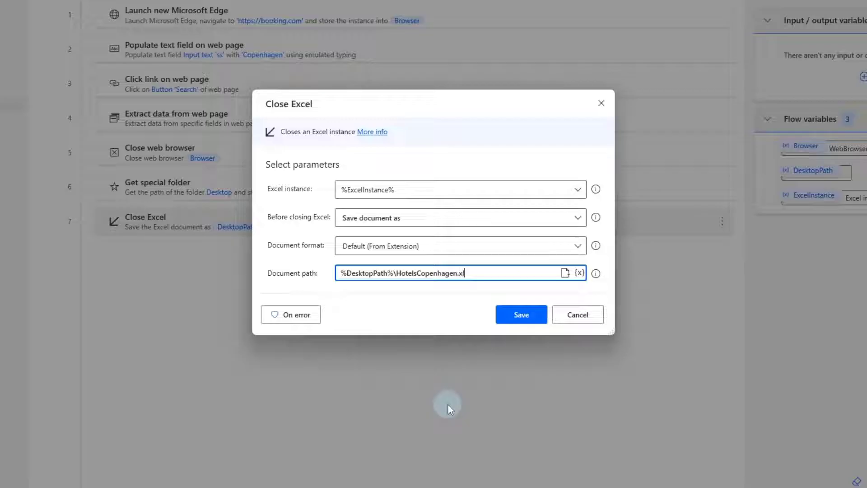
type("sx")
left_click(521, 315)
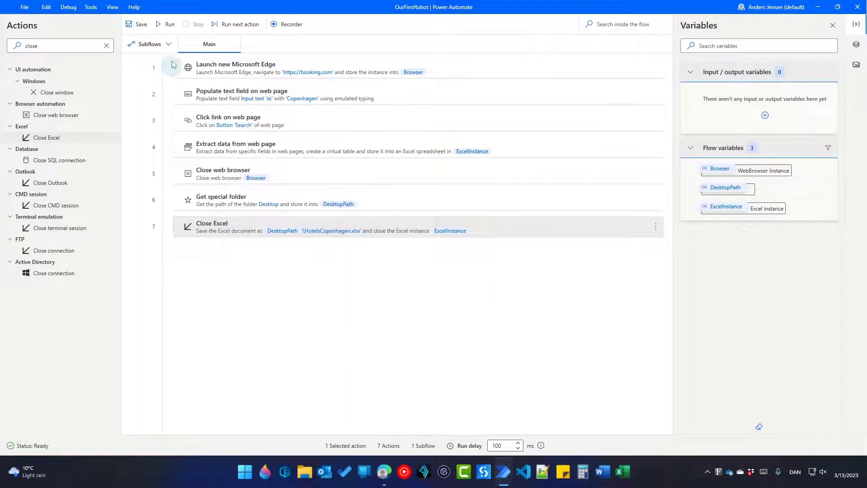
Run the seven-step flow and let it finish
left_click(167, 24)
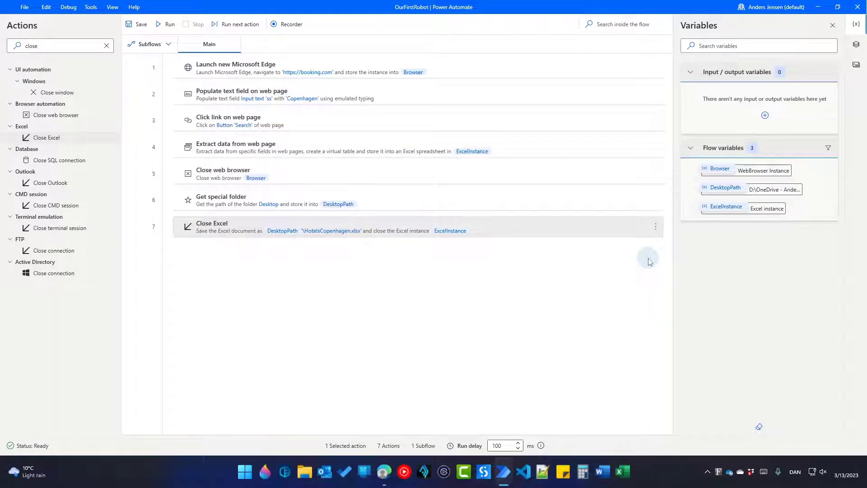
Minimize the flow designer and console, and close every leftover Booking.com window
left_click(818, 7)
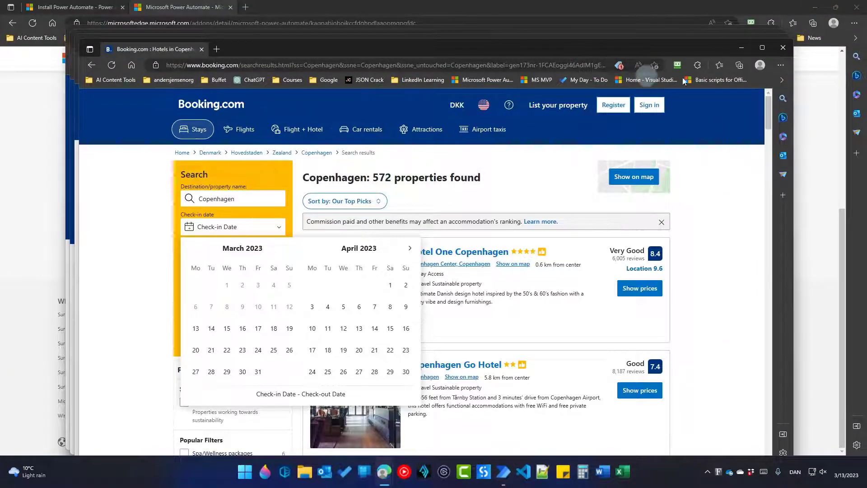
left_click(790, 53)
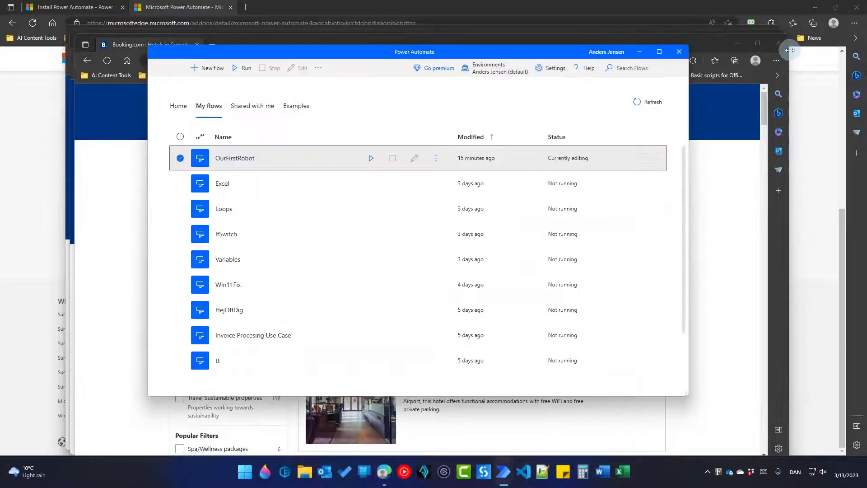
left_click(639, 51)
left_click(773, 45)
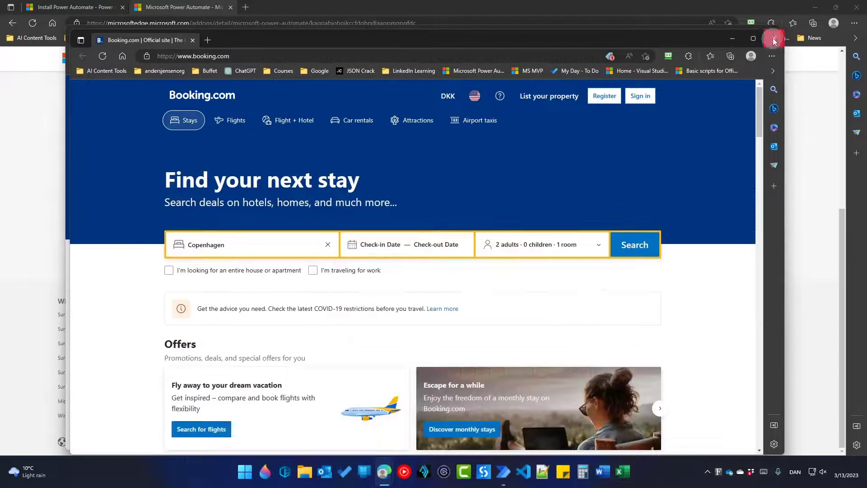
left_click(773, 37)
left_click(769, 35)
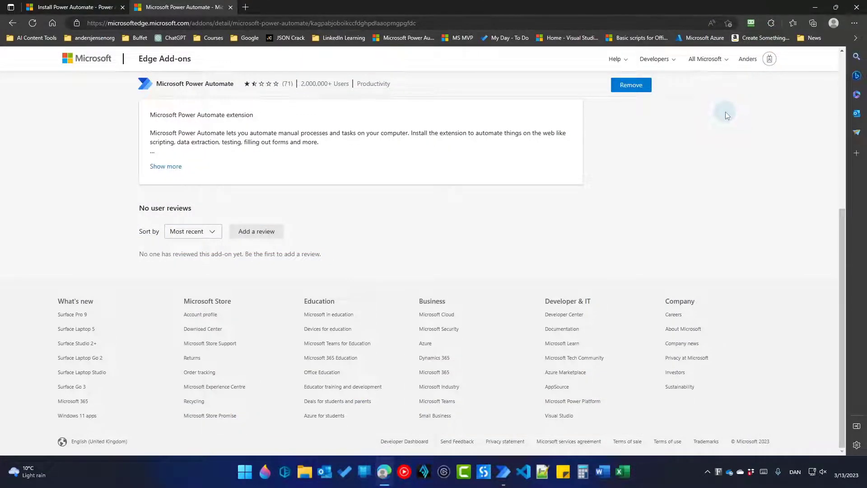
Open HotelsCopenhagen.xlsx from the desktop to check the scraped hotels, then close it
left_click(809, 9)
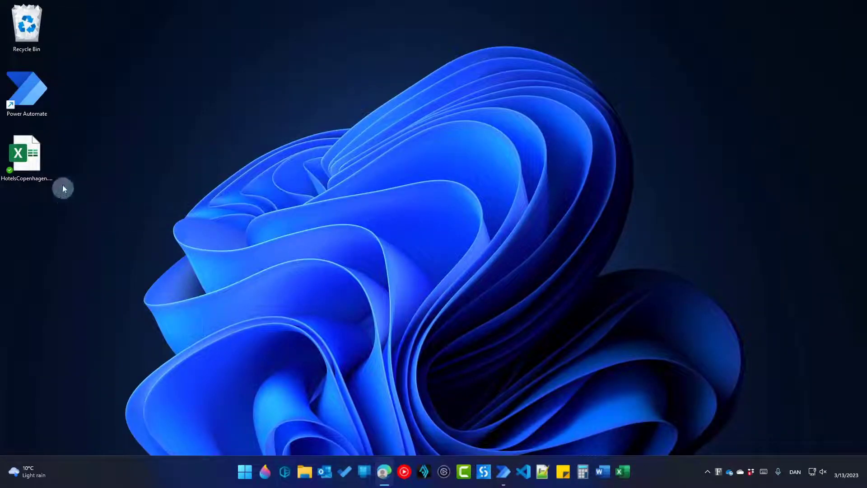
double_click(33, 158)
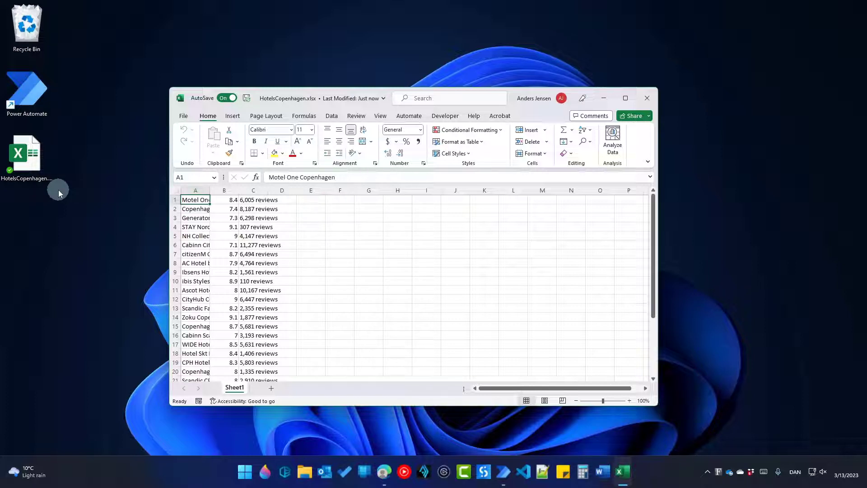
left_click(653, 98)
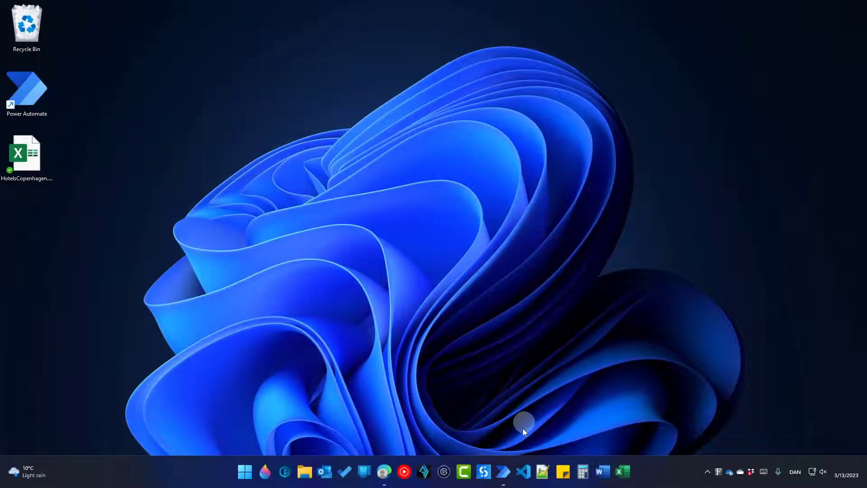
Back in the OurFirstRobot flow, review the Close Excel step's saved file path
mouse_move(503, 469)
left_click(539, 433)
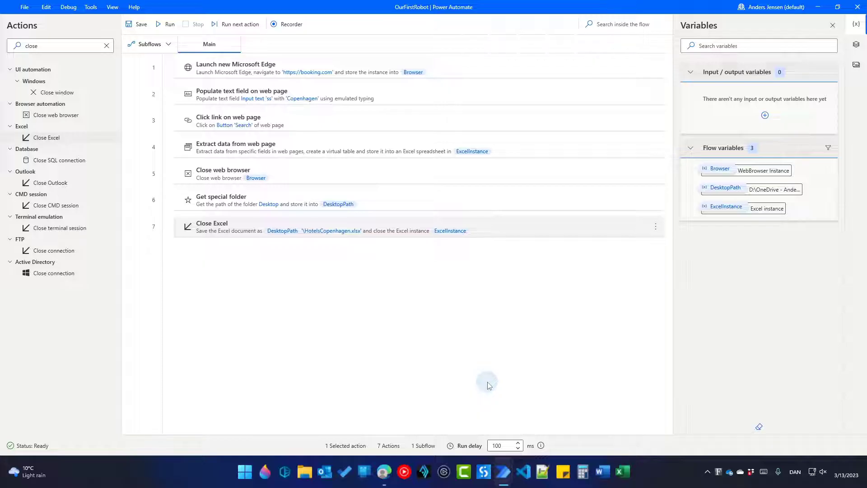
double_click(344, 236)
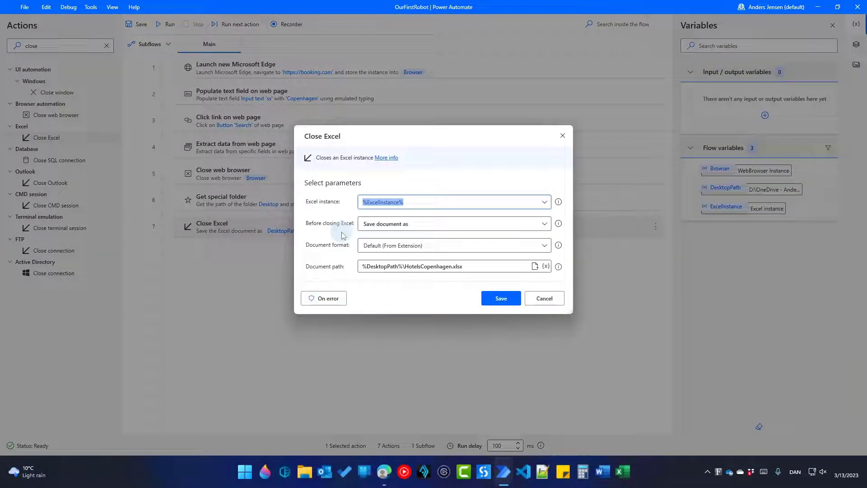
left_click_drag(490, 267, 358, 267)
key("ctrl+c")
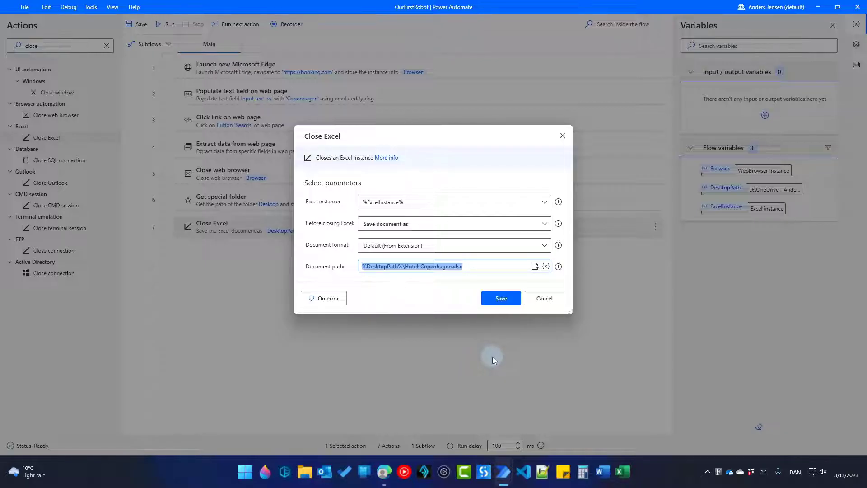
left_click(500, 297)
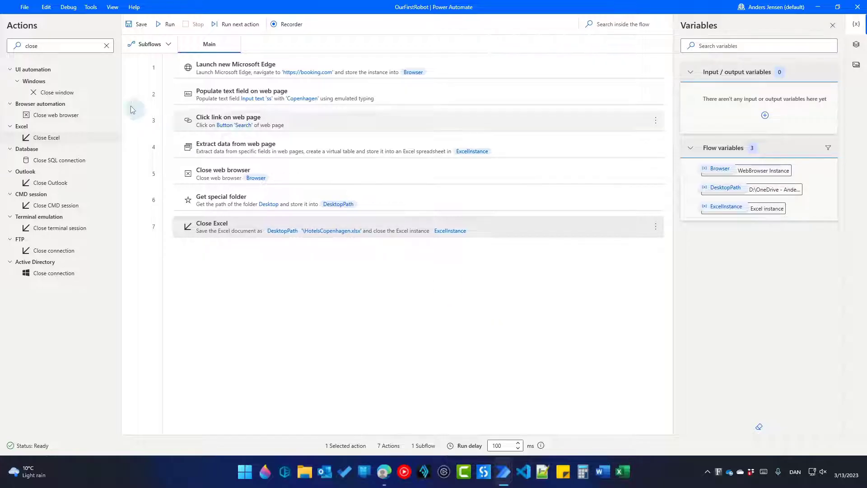
Add a Launch Outlook step after Close Excel, storing it in OutlookInstance
left_click(50, 45)
type("launch")
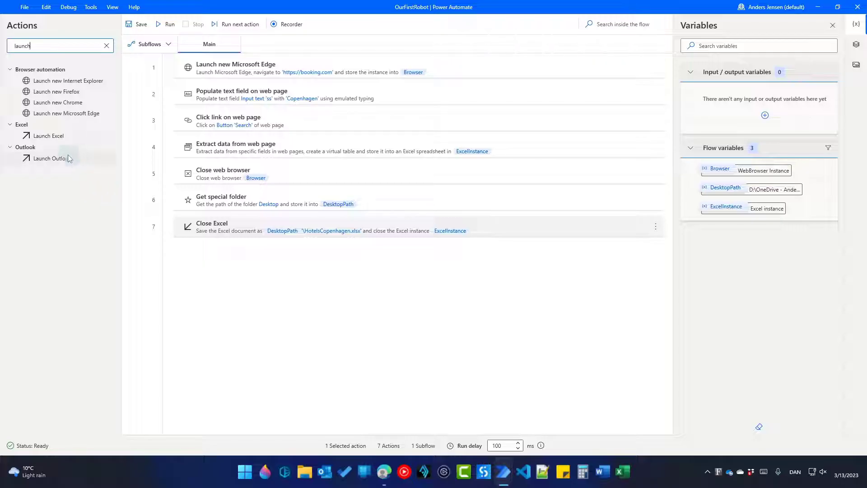
left_click_drag(51, 158, 294, 254)
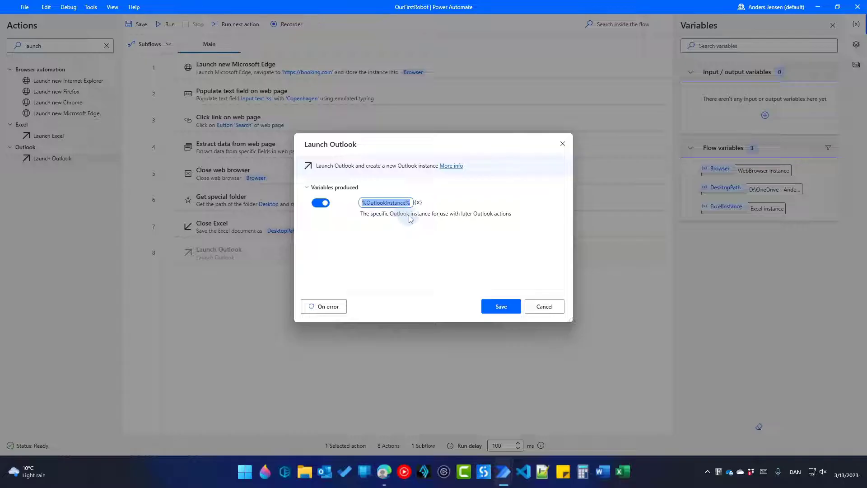
left_click(497, 306)
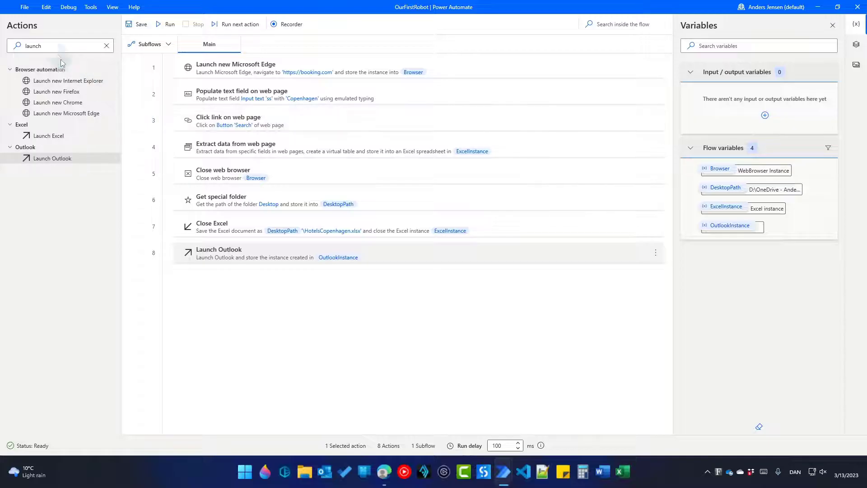
double_click(55, 46)
Add a Send email message through Outlook step with the HotelsCopenhagen.xlsx path pasted as attachment
key("BackSpace")
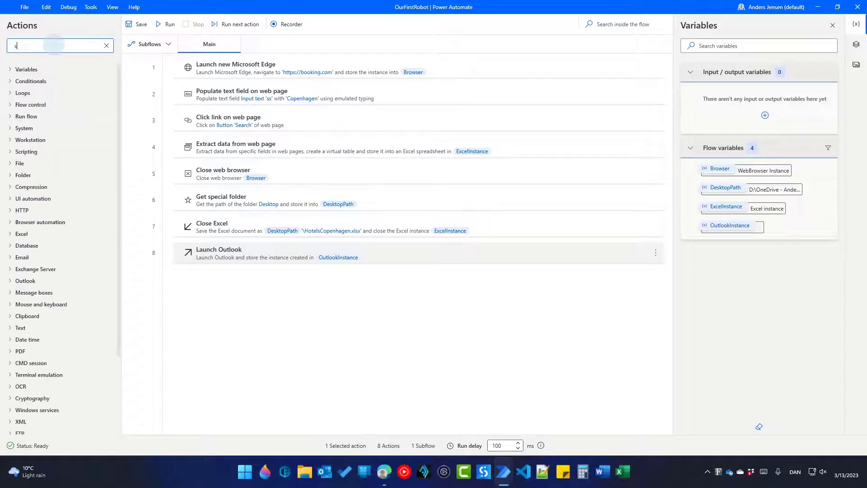
type("send")
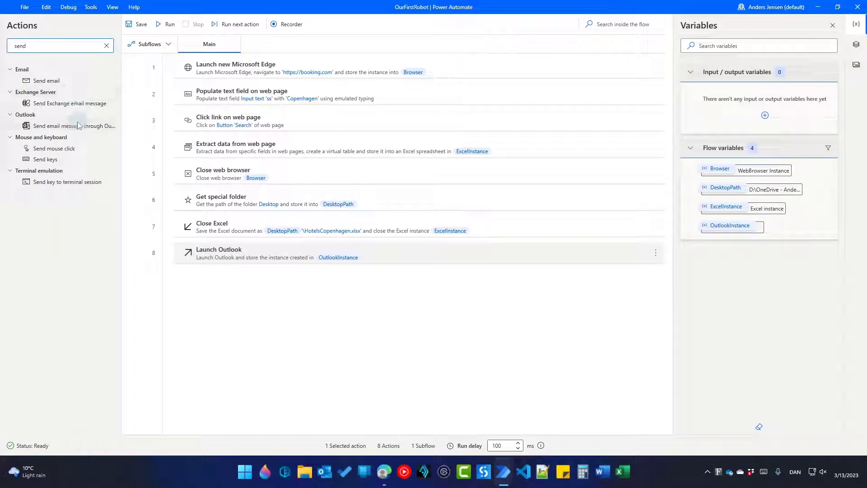
left_click_drag(90, 126, 273, 267)
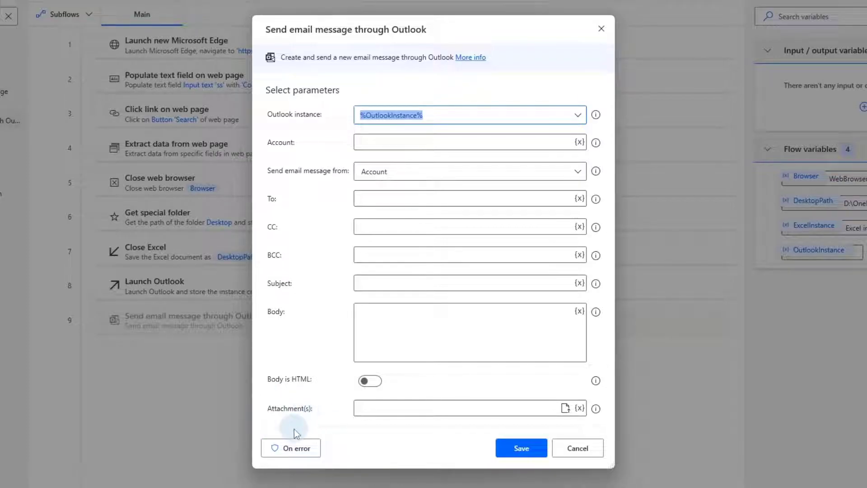
left_click(389, 409)
key("ctrl+v")
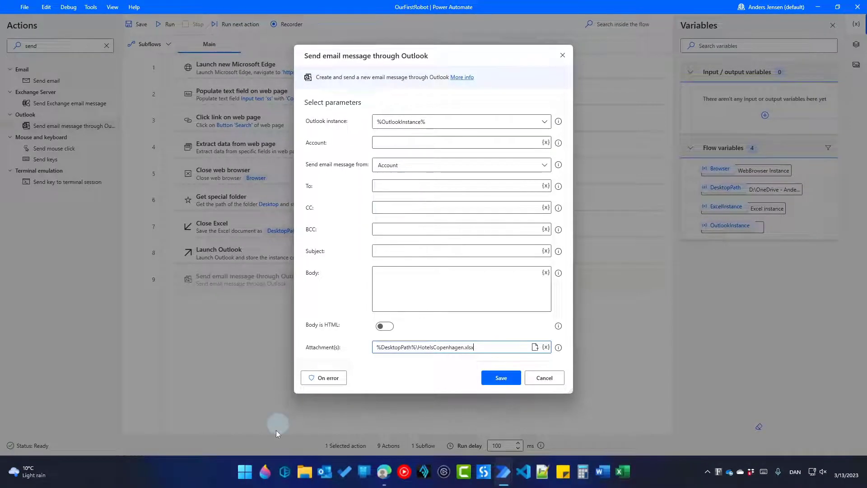
left_click(250, 473)
type("outlook")
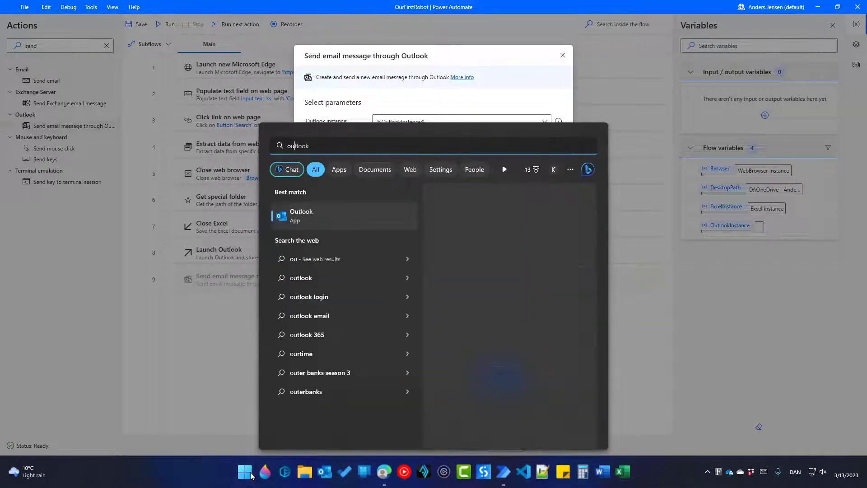
Launch Outlook and read the mail account's name in Account Settings' Data Files list
left_click(299, 218)
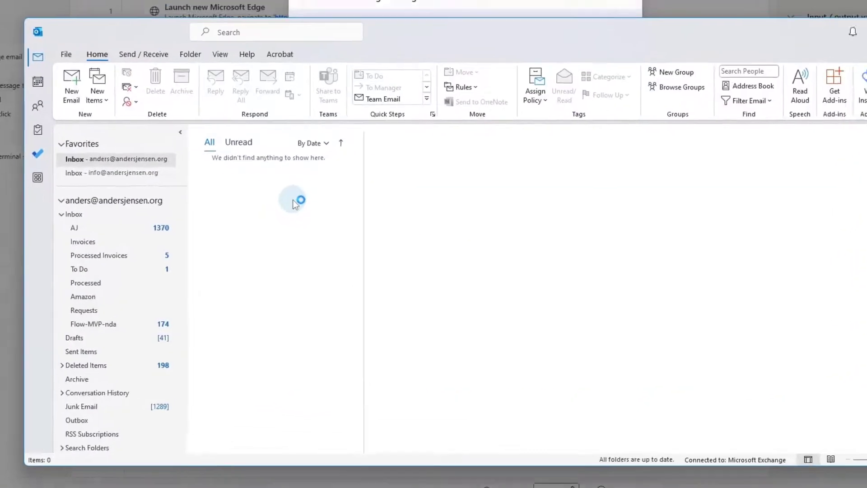
left_click(66, 55)
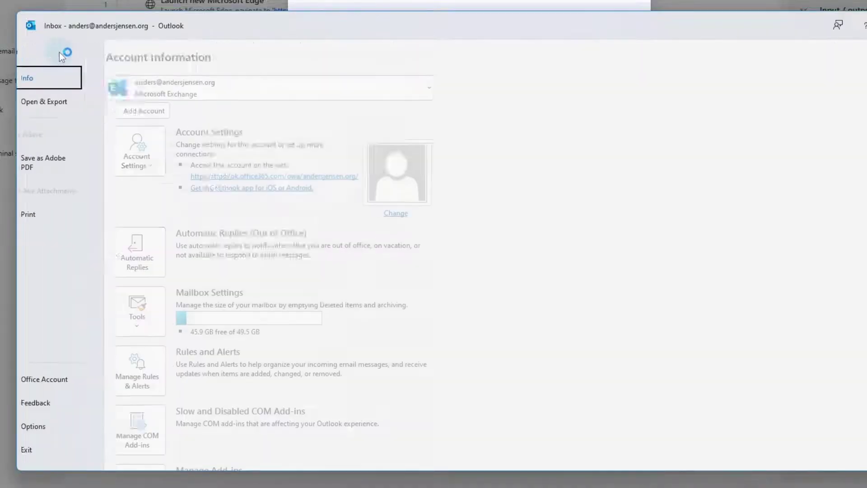
left_click(162, 154)
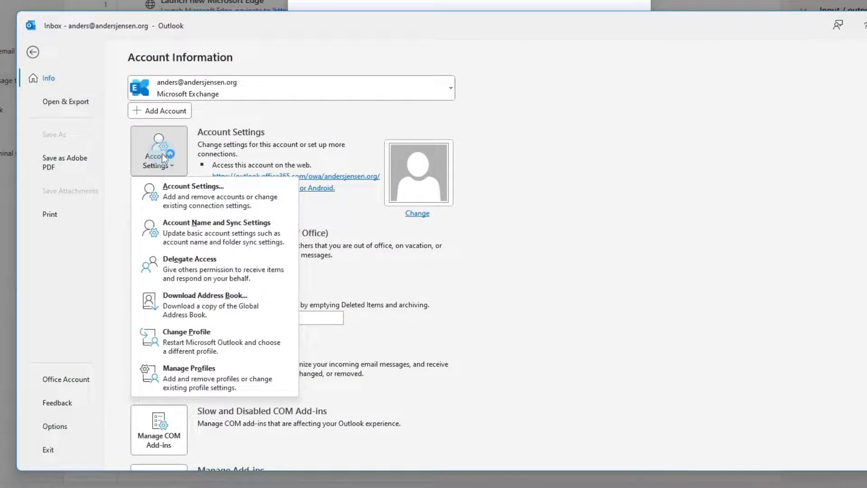
left_click(189, 191)
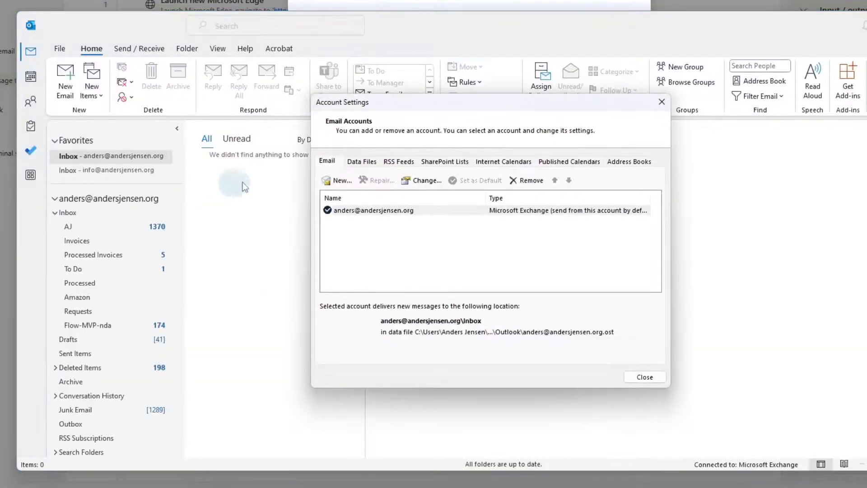
left_click(360, 161)
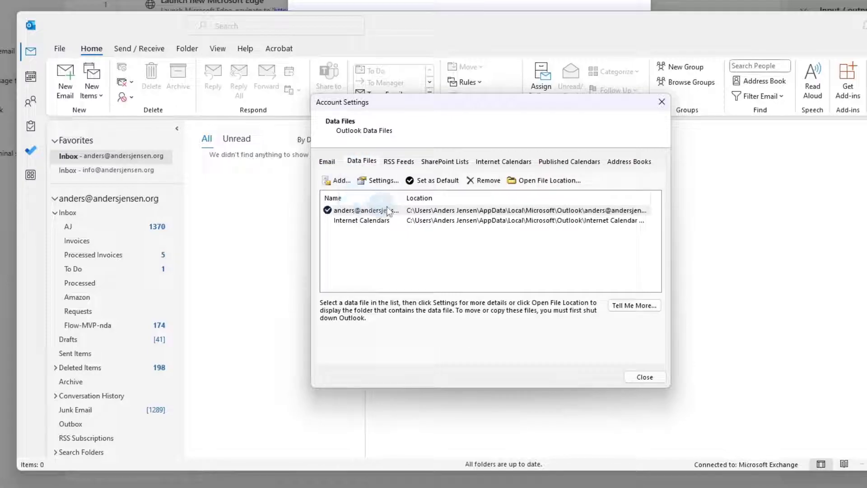
left_click_drag(401, 198, 425, 198)
left_click(375, 211)
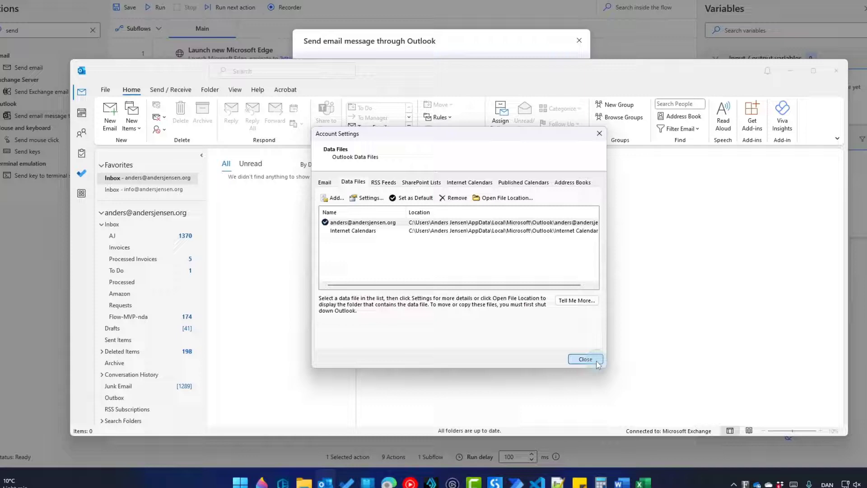
Fill the email step's Account and To fields with the owner's own e-mail address
left_click(654, 378)
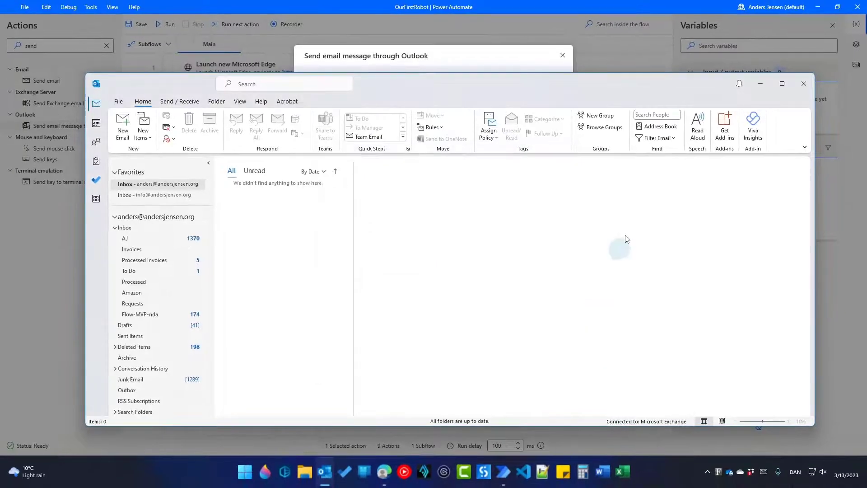
left_click(760, 83)
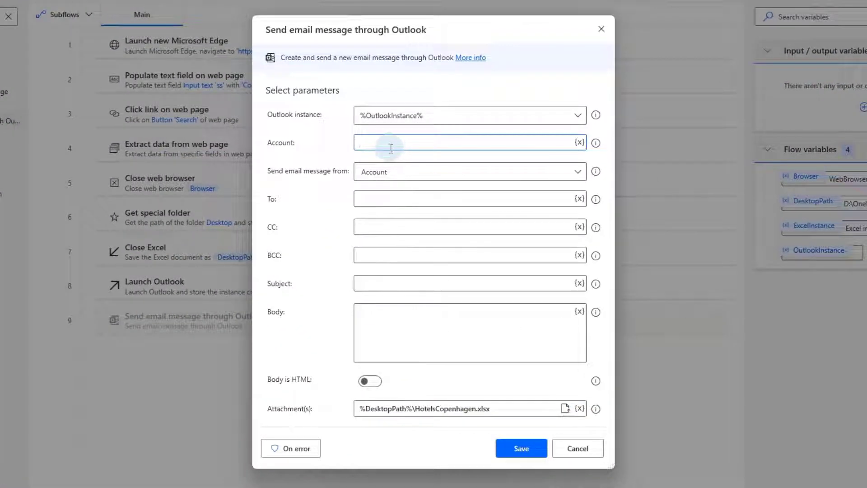
left_click(389, 145)
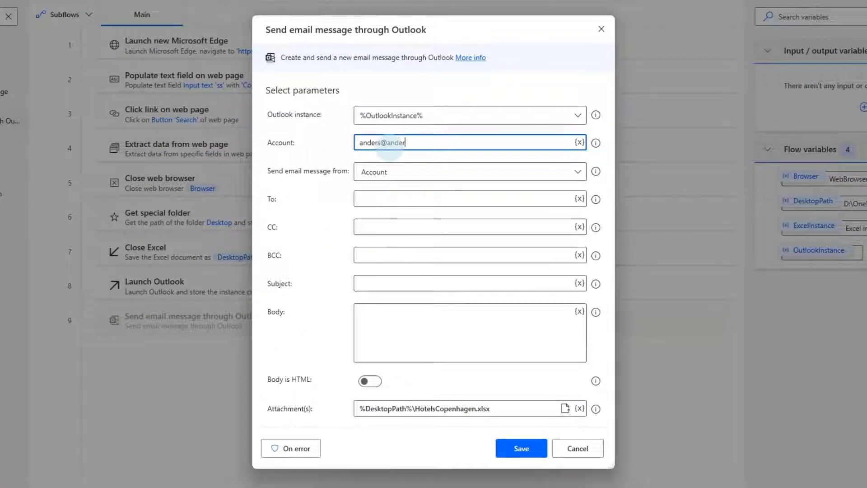
left_click(389, 197)
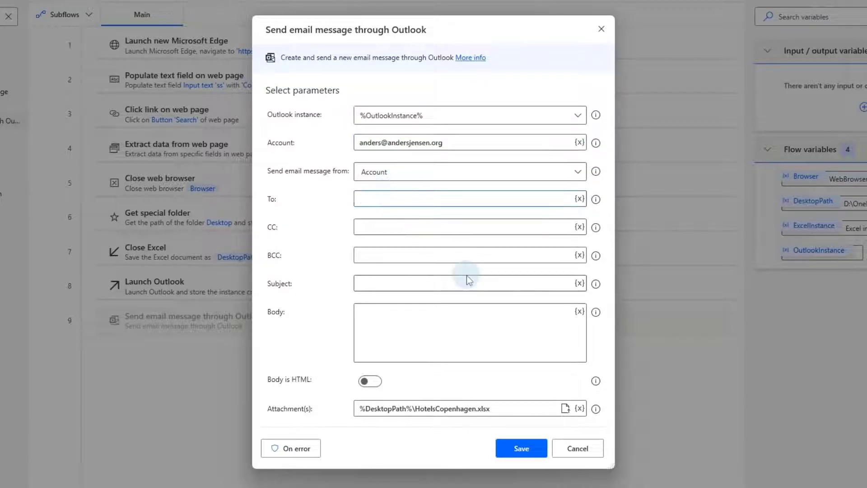
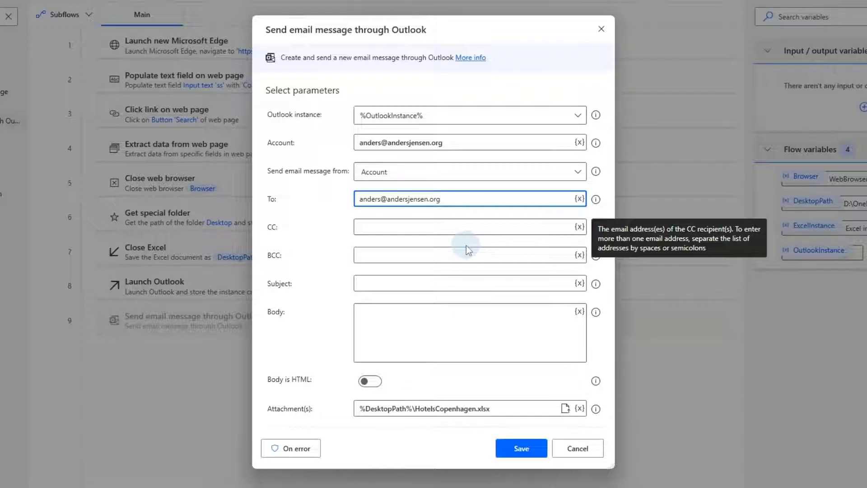
Set the subject to 'Today's best hotels' and body to 'Attached is the extracted htotels of today'
left_click(434, 283)
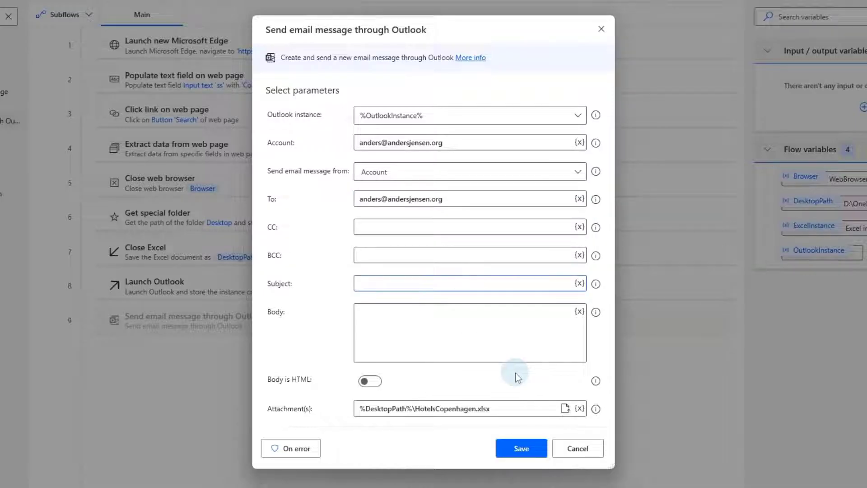
type("Today's best hotels")
left_click(449, 340)
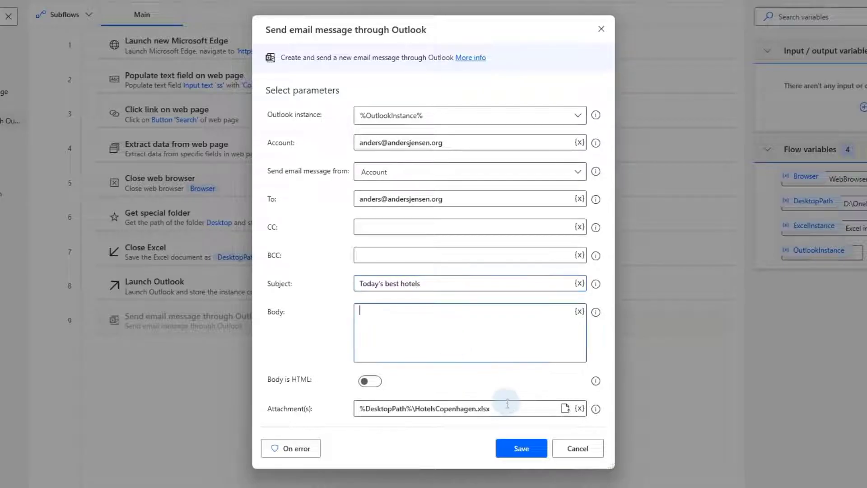
type("Attac")
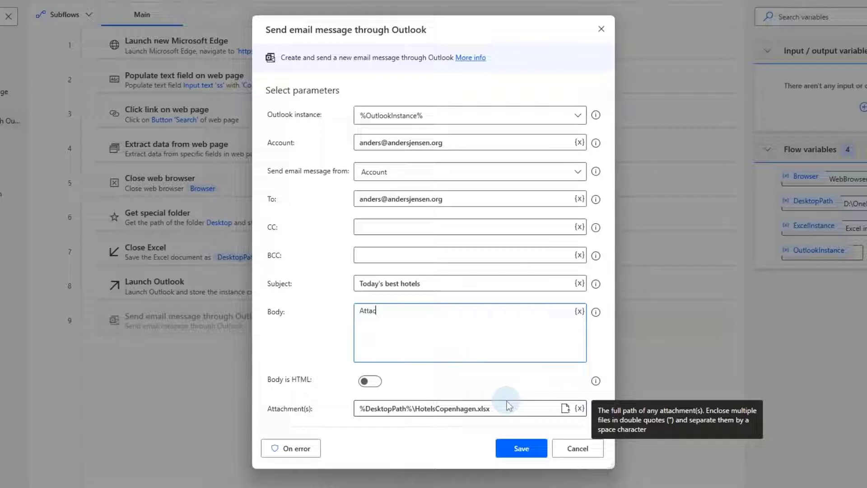
type("hed is the")
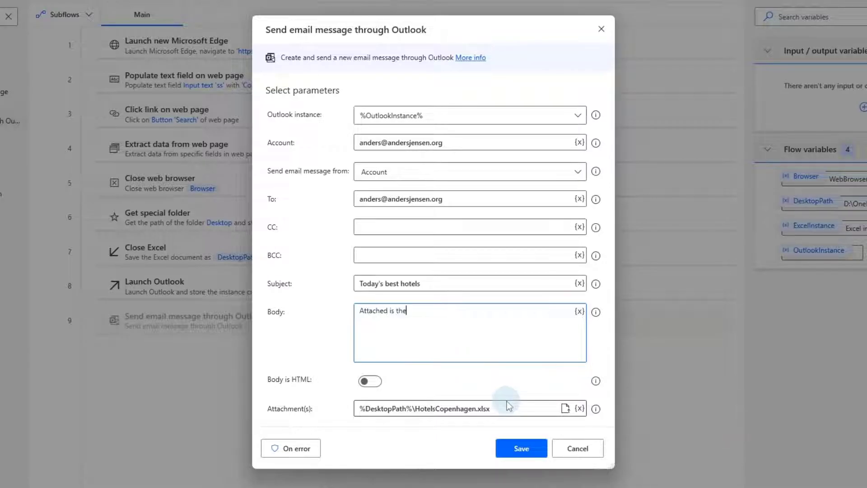
type(" extracted htotels of today")
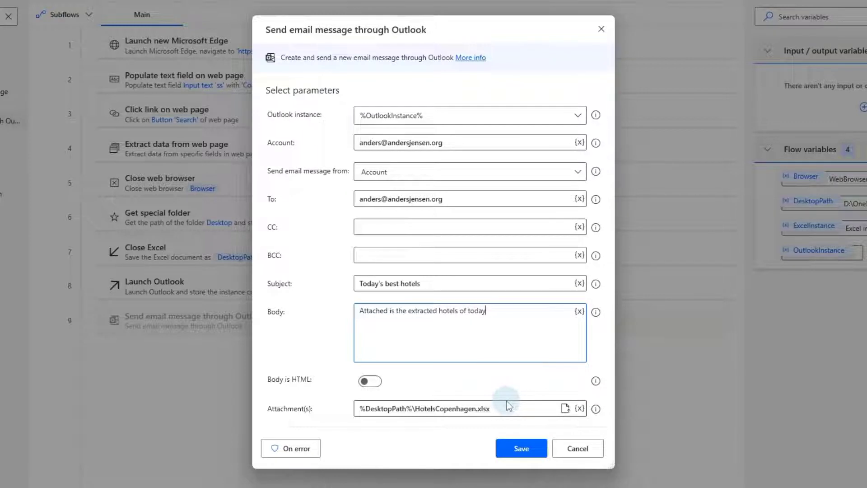
Save the Outlook email step and run the full nine-step flow
left_click(522, 448)
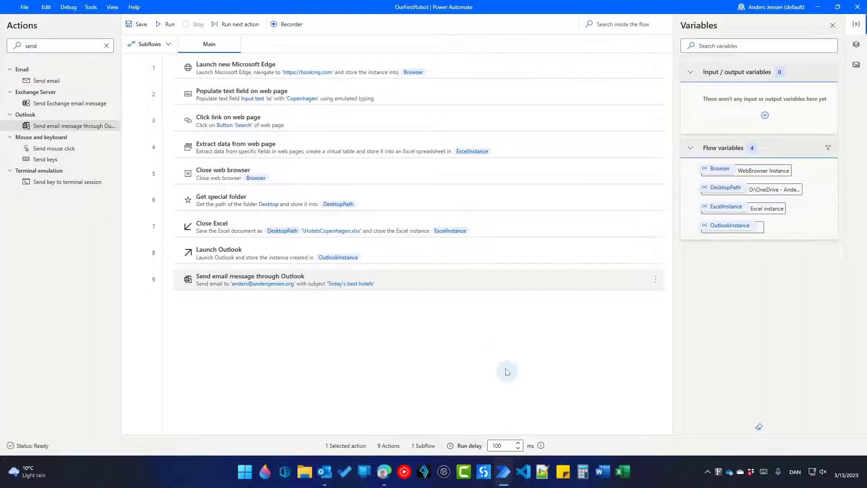
left_click(172, 31)
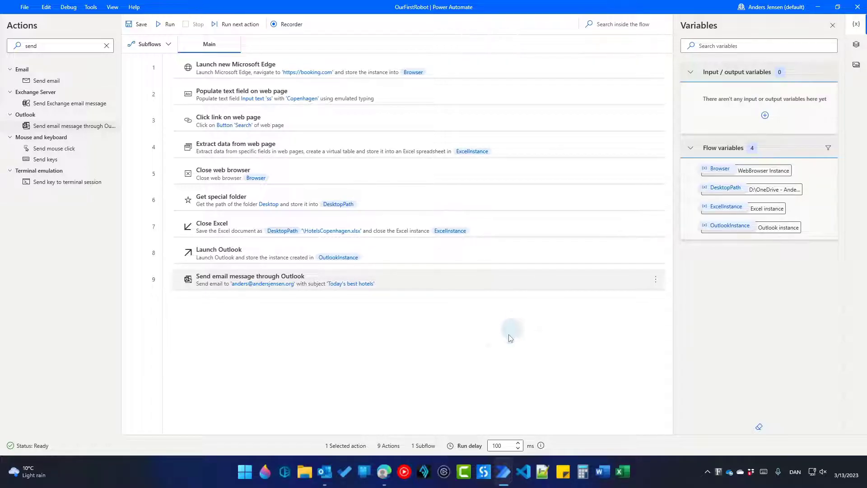
Confirm the 'Today's best hotels' email holds HotelsCopenhagen.xlsx, view the hotel list, then close Outlook
left_click(326, 472)
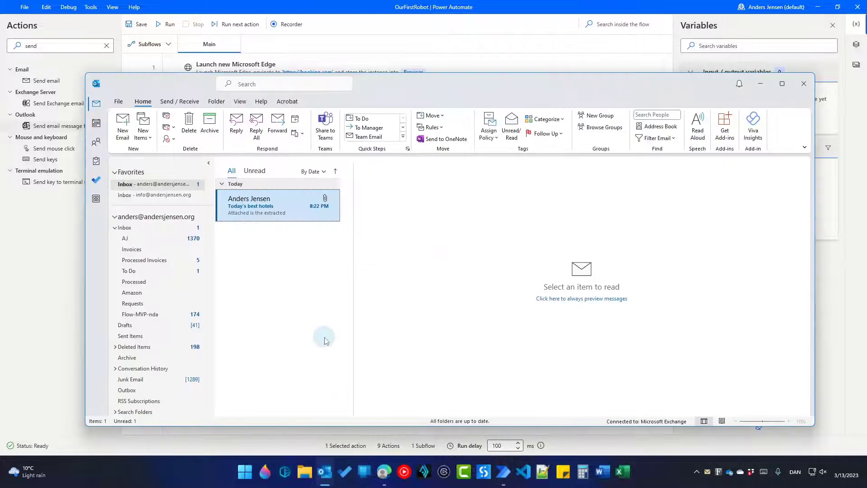
left_click(251, 208)
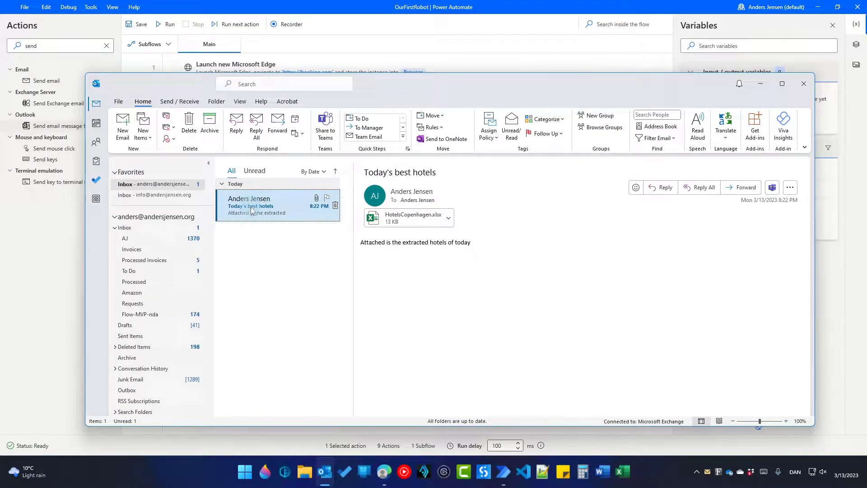
double_click(399, 219)
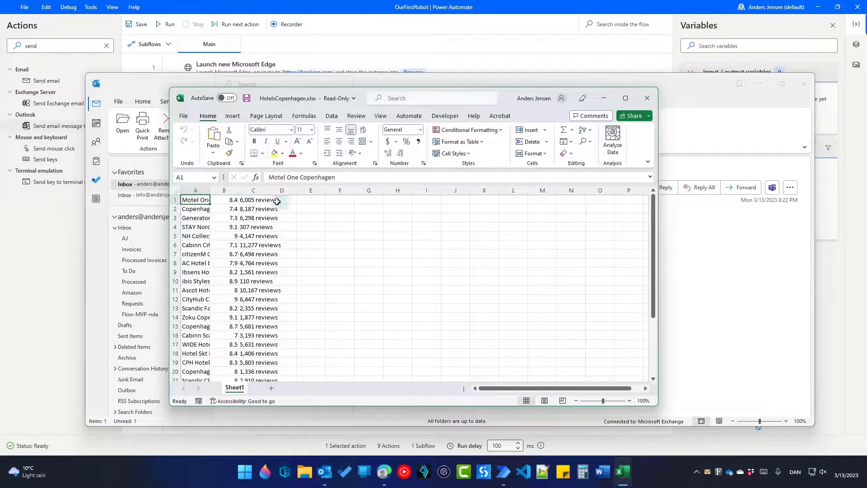
left_click(648, 108)
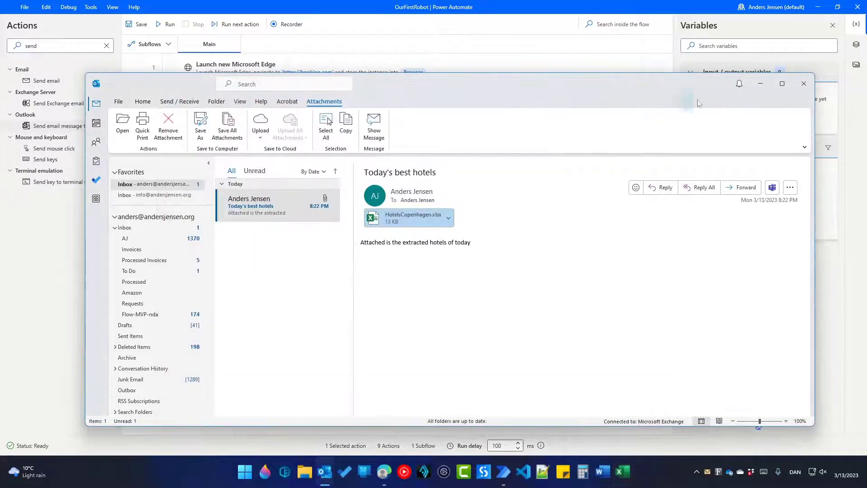
left_click(804, 84)
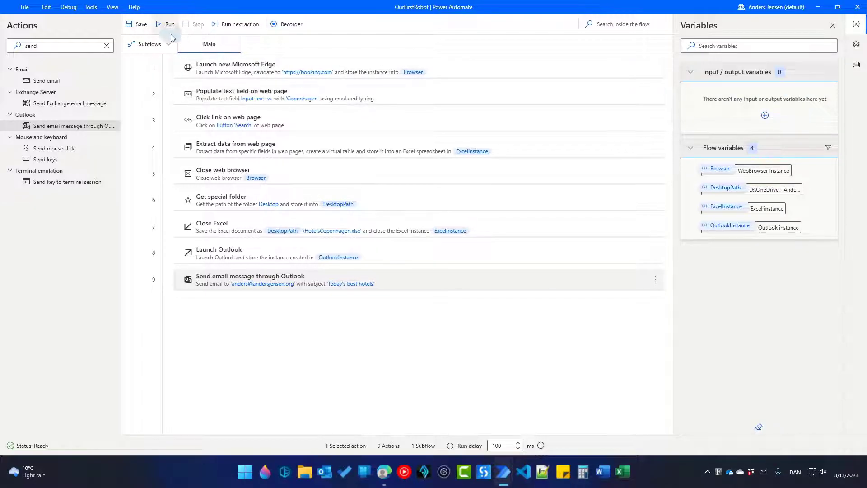
Save the OurFirstRobot flow and close the flow designer
left_click(139, 24)
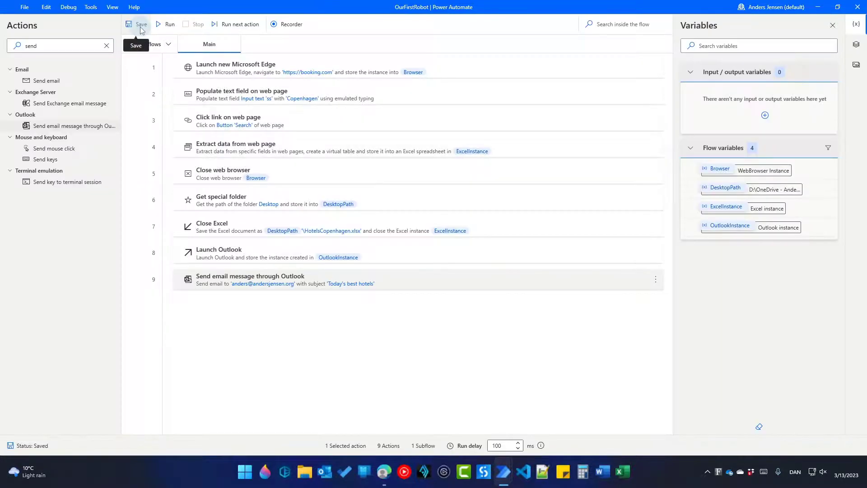
left_click(857, 7)
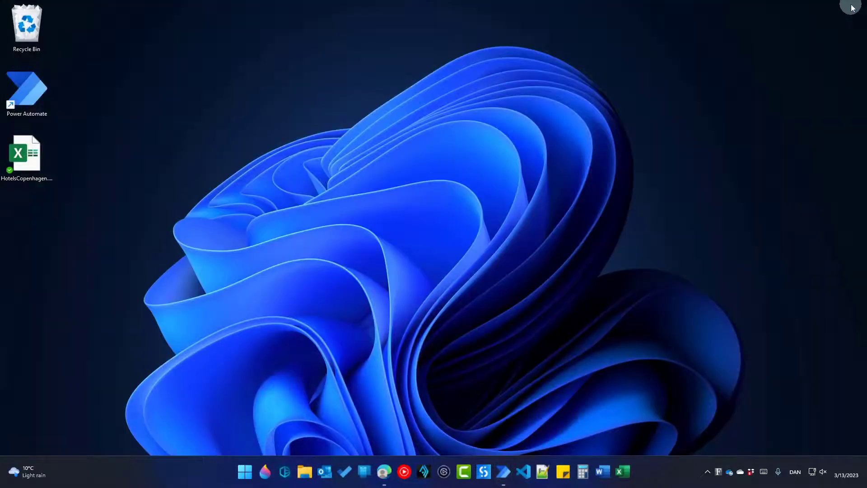
From the Power Automate console's Web Automation examples, open 'Take screenshot of a web page' in the designer
left_click(503, 470)
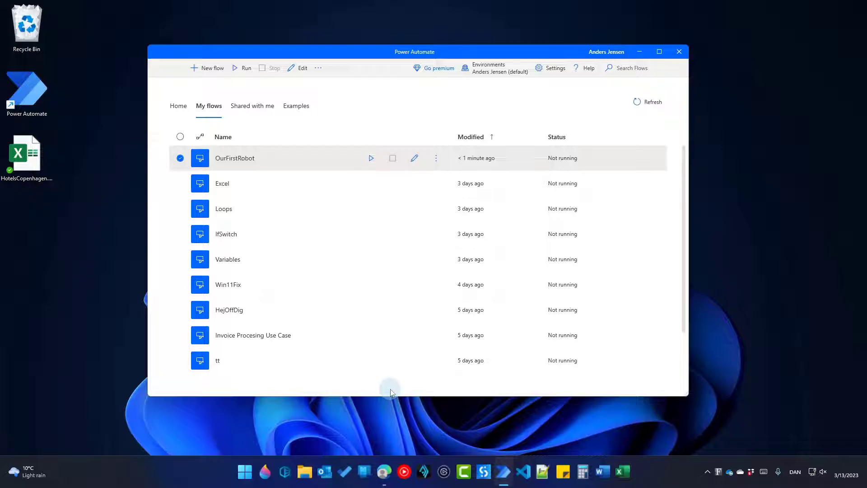
left_click(178, 107)
left_click(197, 113)
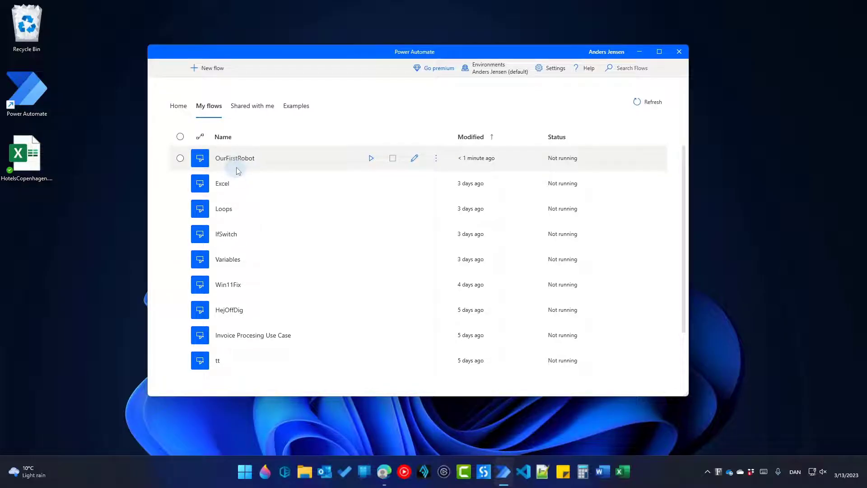
left_click(292, 110)
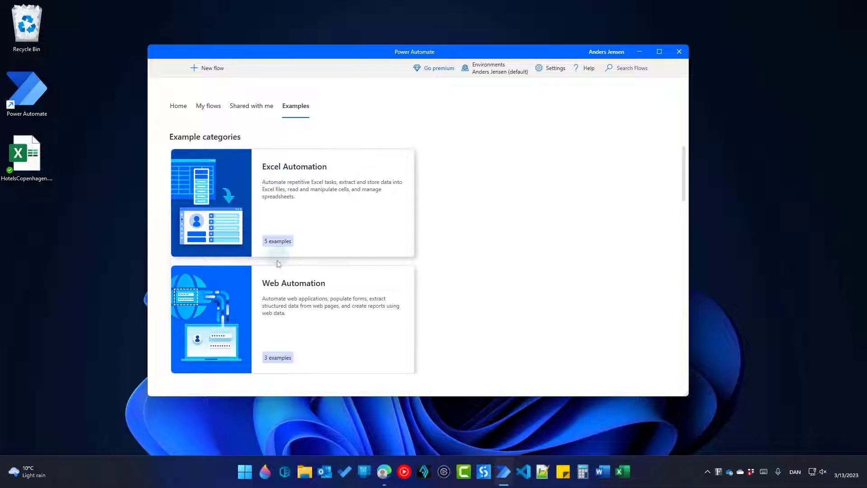
left_click(273, 297)
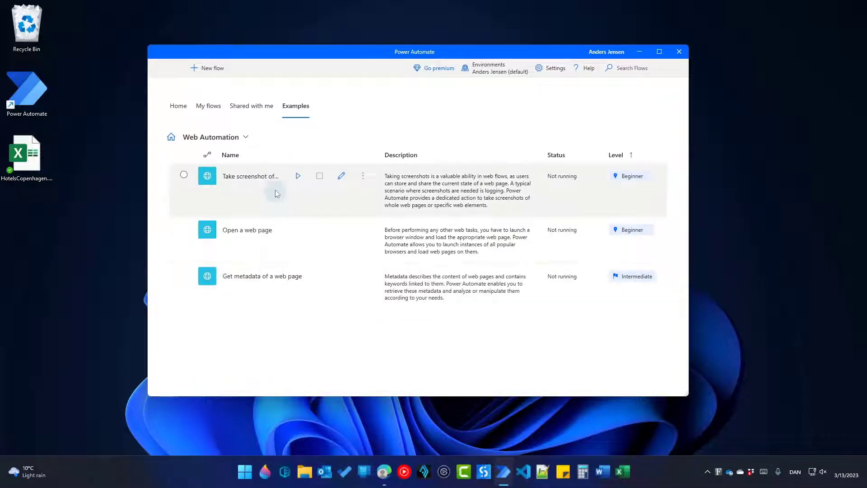
double_click(275, 178)
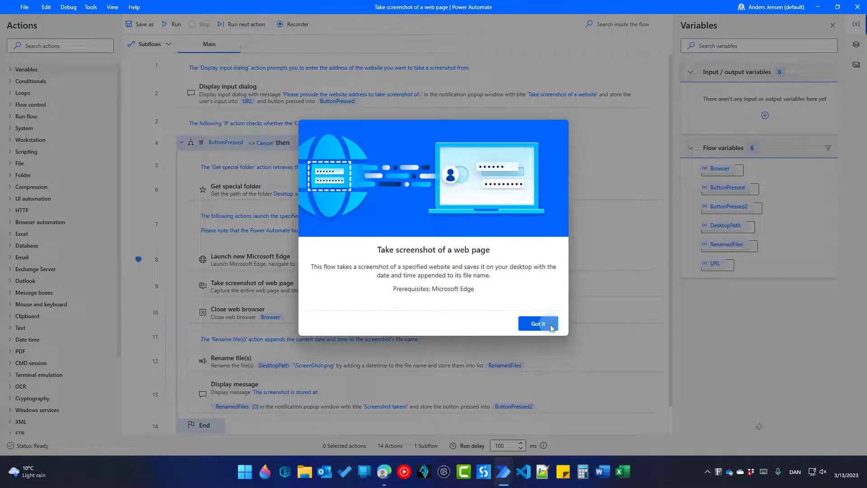
left_click(550, 324)
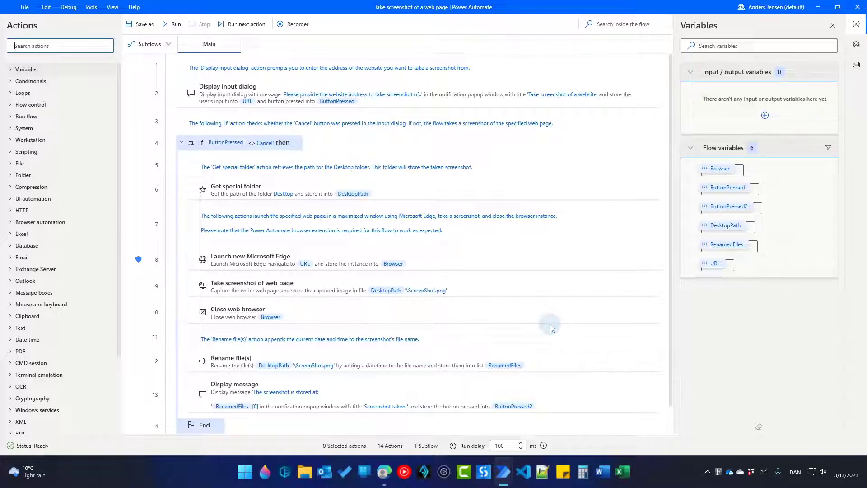
left_click(177, 28)
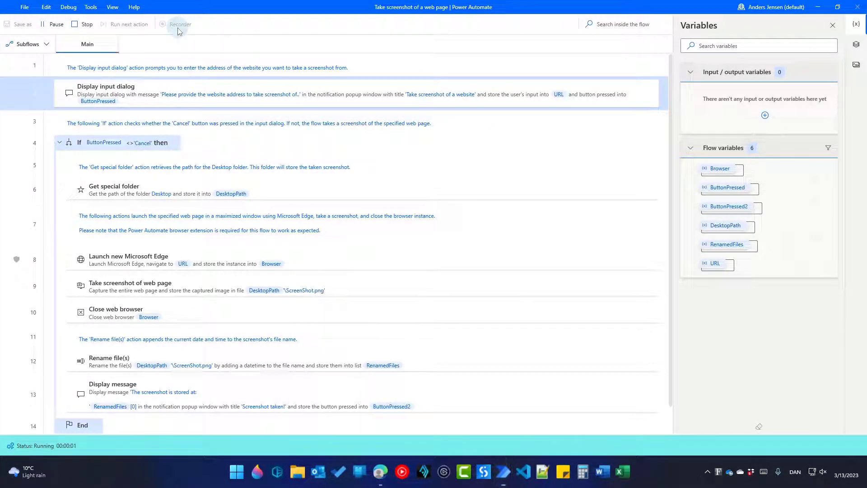
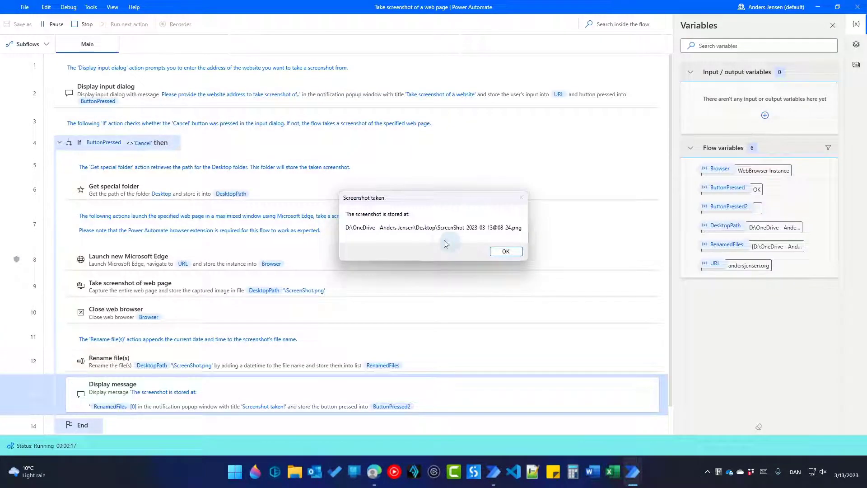
left_click_drag(346, 227, 521, 230)
key("ctrl+c")
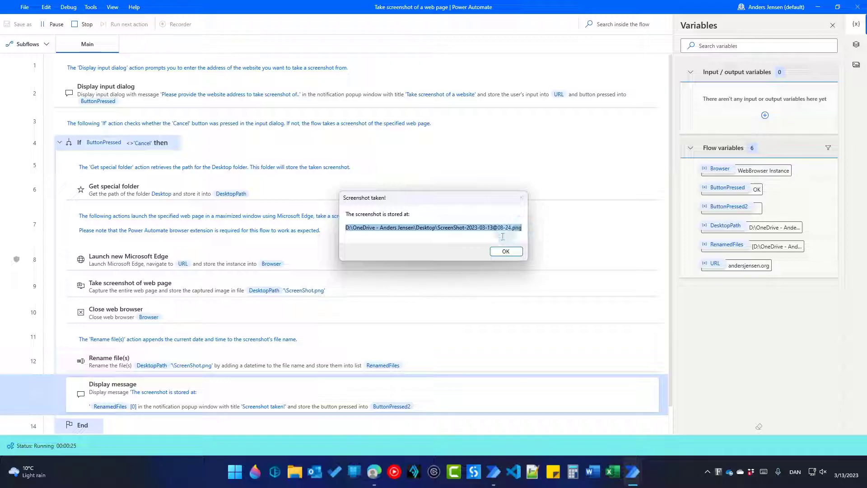
left_click(235, 471)
type("file")
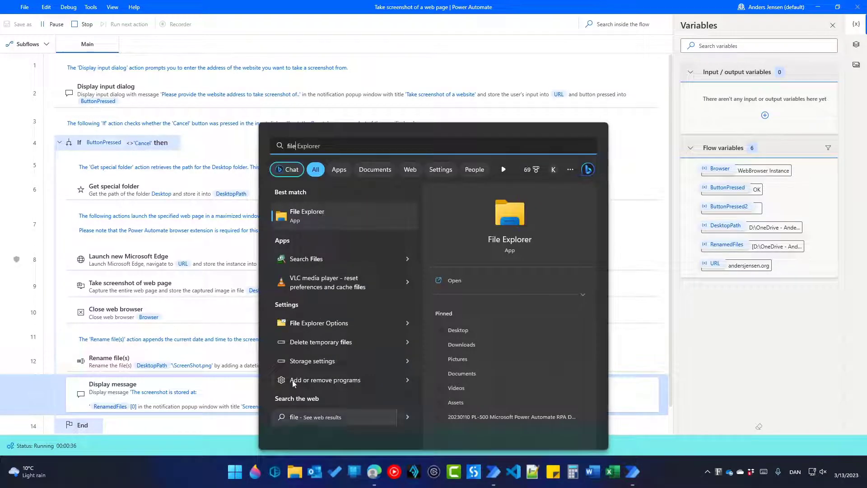
left_click(292, 216)
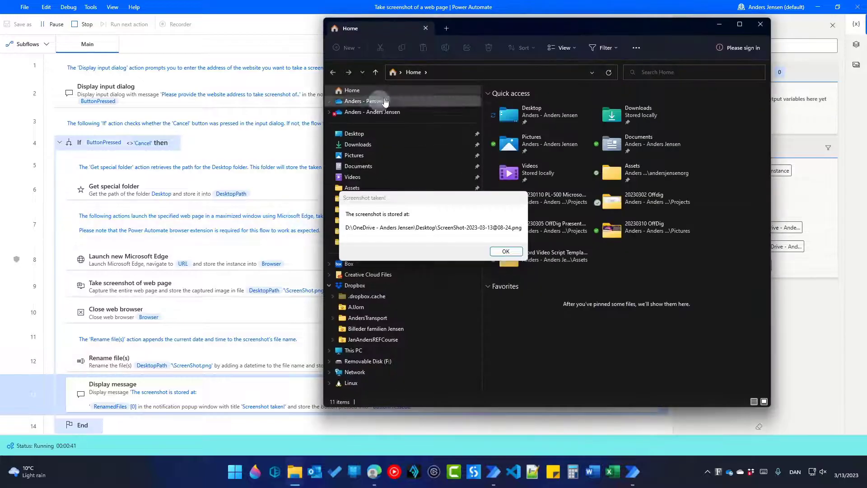
left_click(459, 71)
key("ctrl+v")
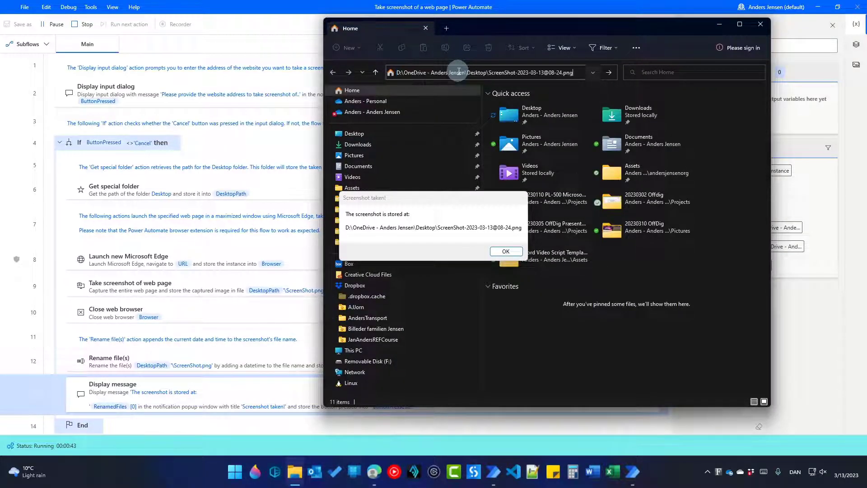
key("Return")
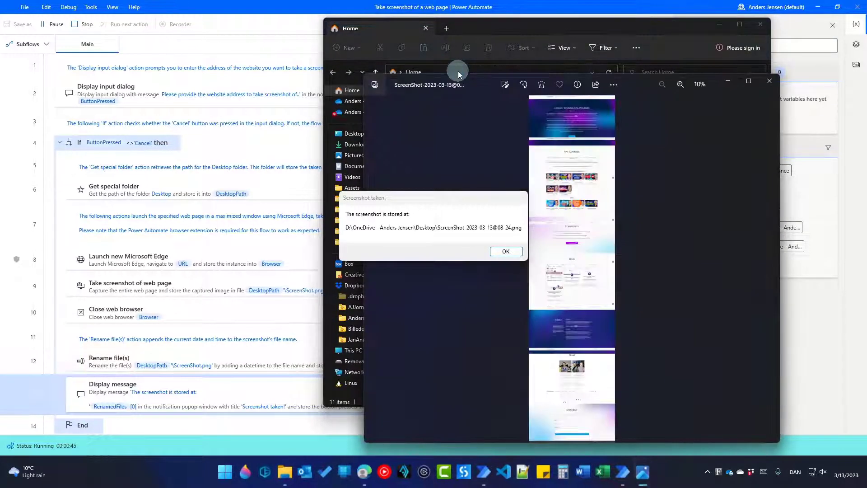
left_click_drag(429, 205, 210, 184)
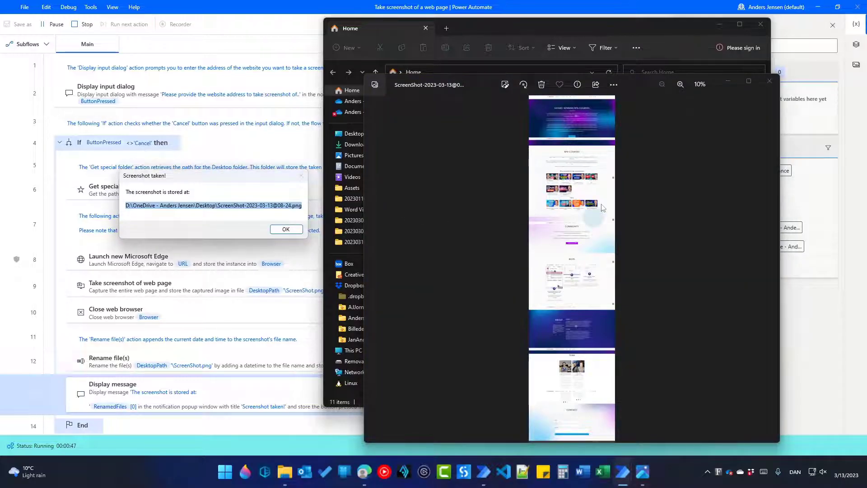
left_click(499, 306)
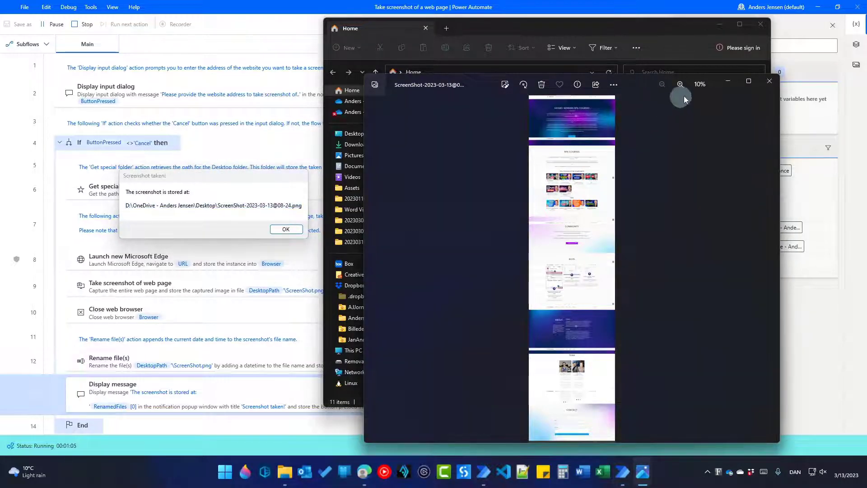
Minimize the Photos viewer and File Explorer, then acknowledge the 'Screenshot taken!' message with OK
left_click(727, 77)
left_click(719, 24)
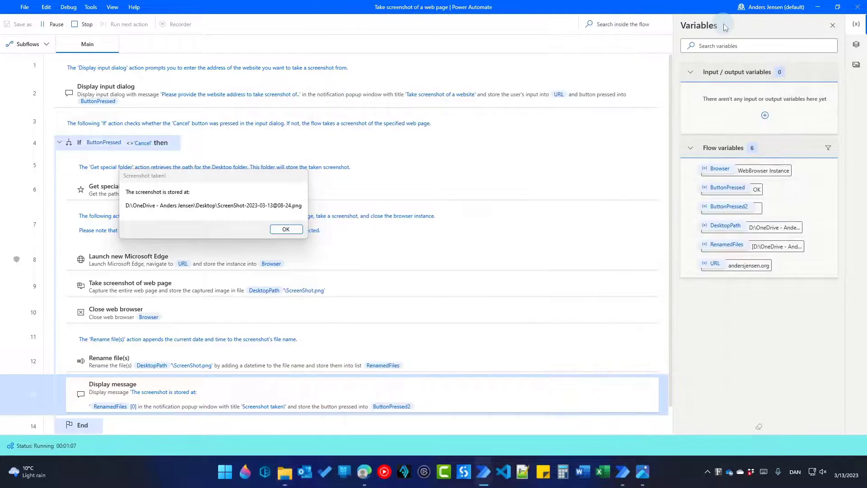
left_click(290, 234)
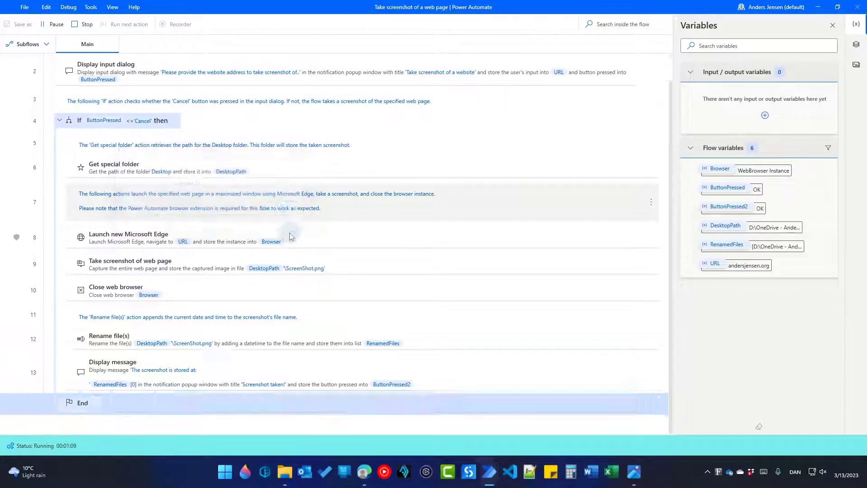